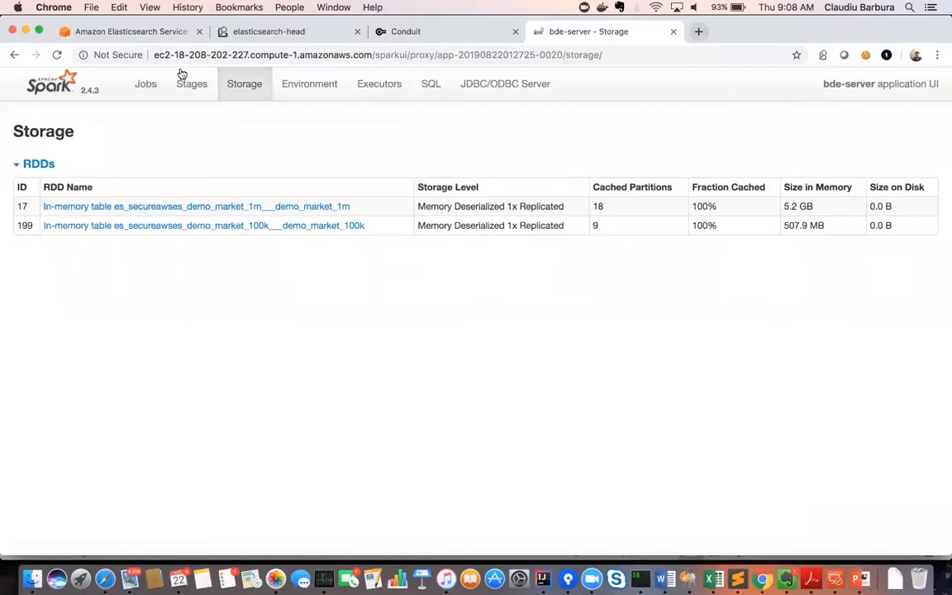
Review the conduit domain's overview in the Amazon Elasticsearch Service console and expand the demo_market_1m index details
click(438, 32)
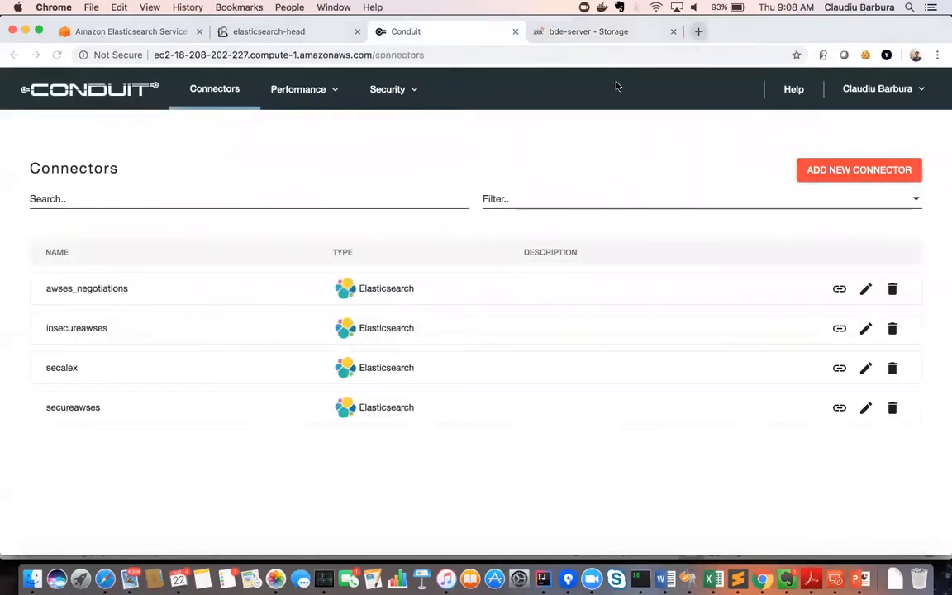
click(115, 32)
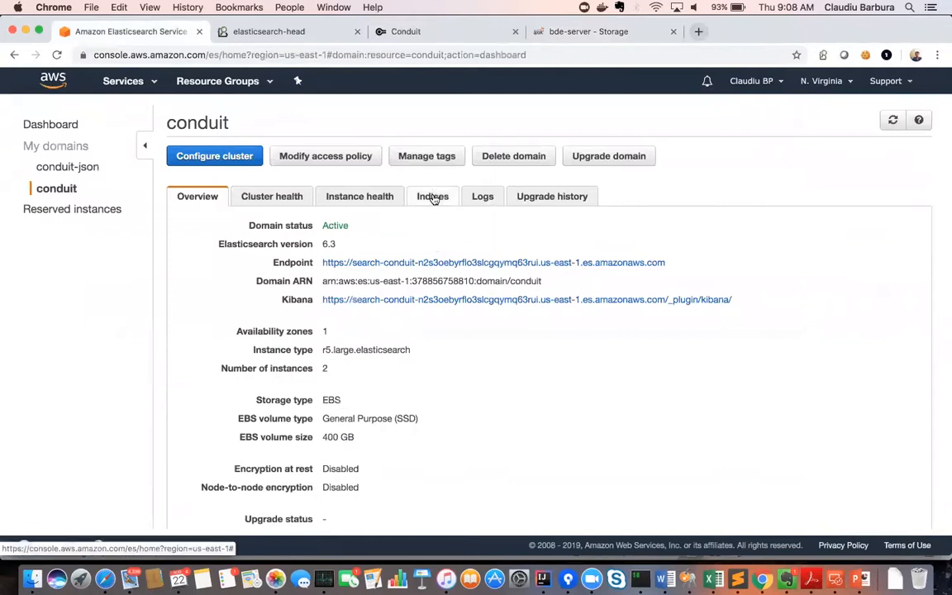
scroll(532, 438, down, 3)
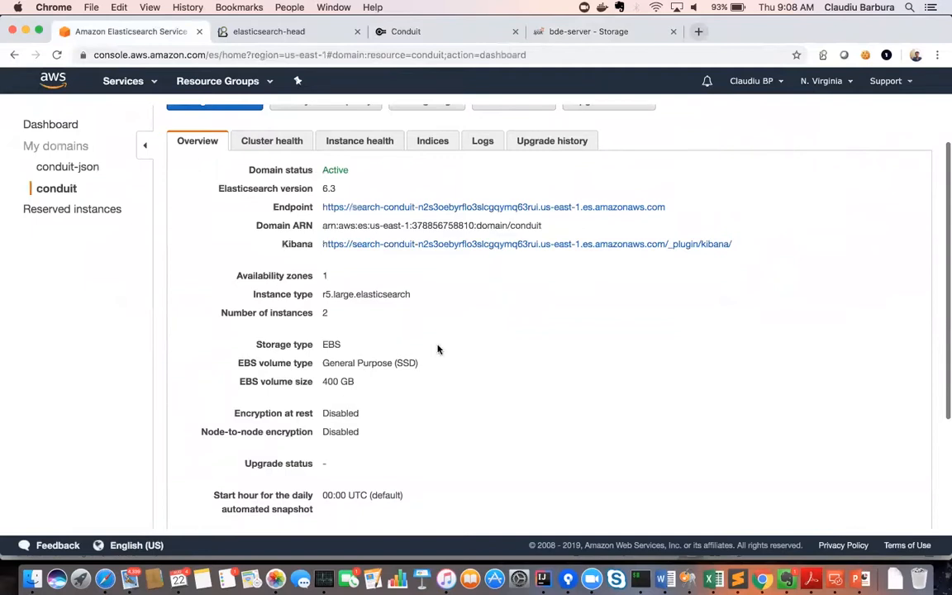
scroll(473, 331, up, 2)
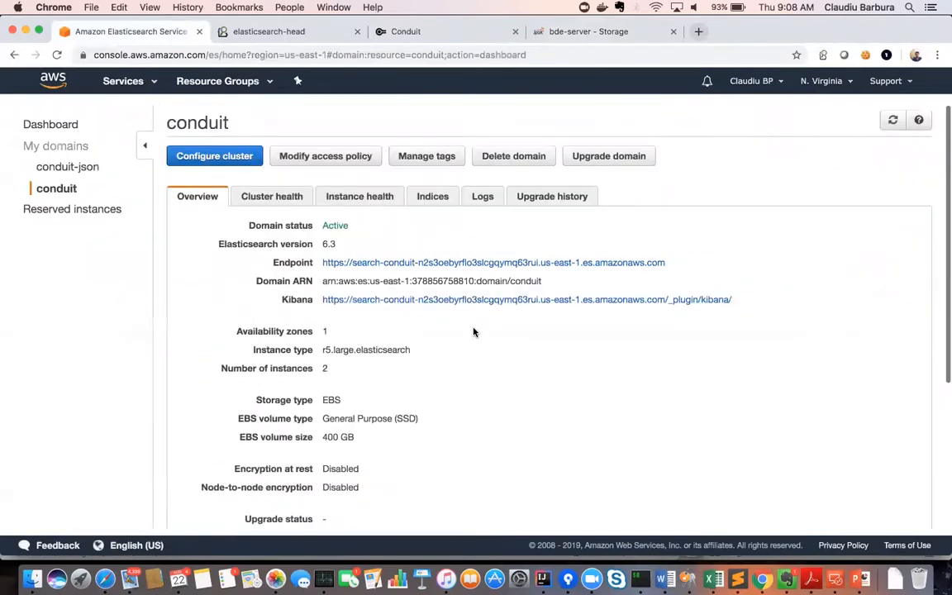
click(442, 200)
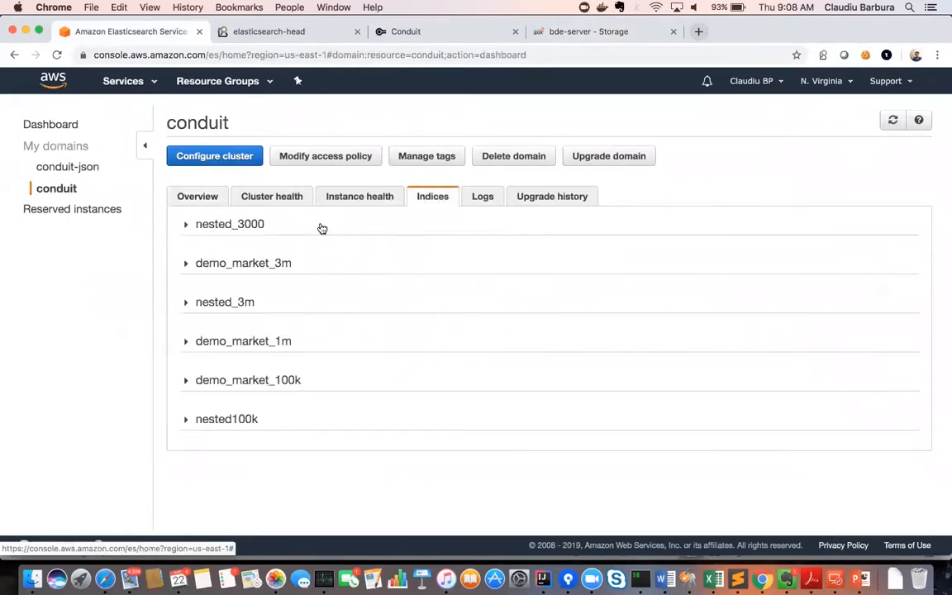
click(185, 343)
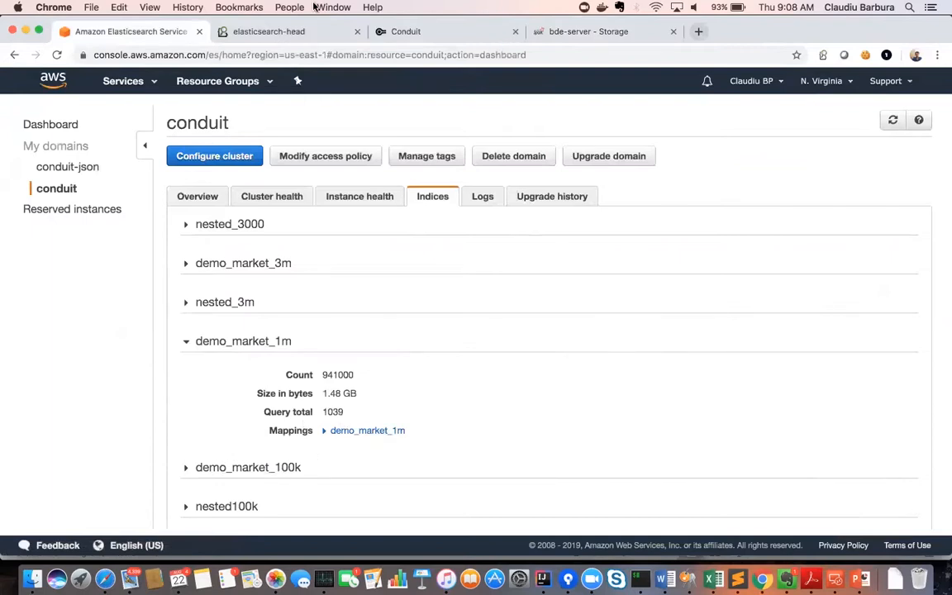
Browse the demo_market_1m index in elasticsearch-head and examine the nested JSON source of the air projects research record
click(273, 31)
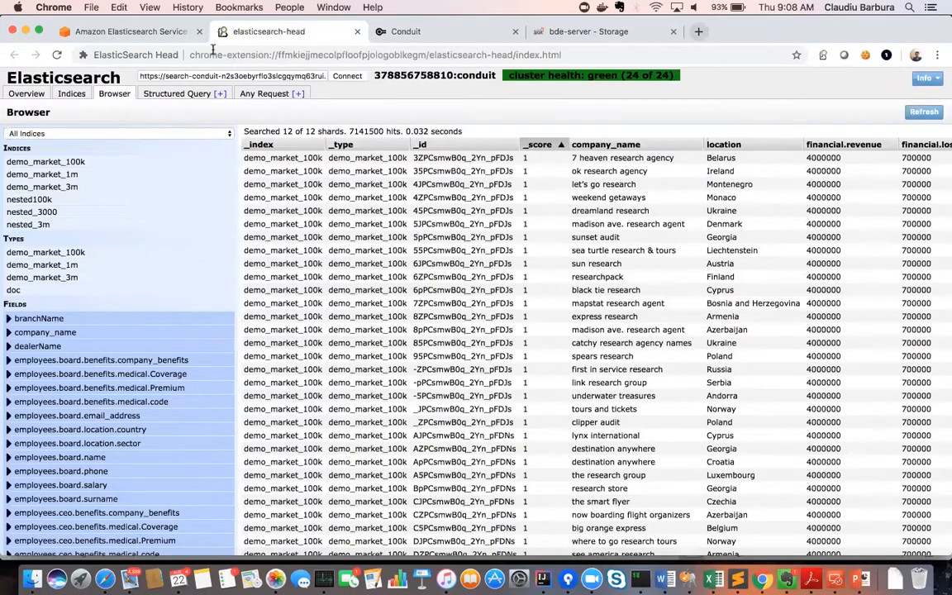
click(72, 175)
click(438, 264)
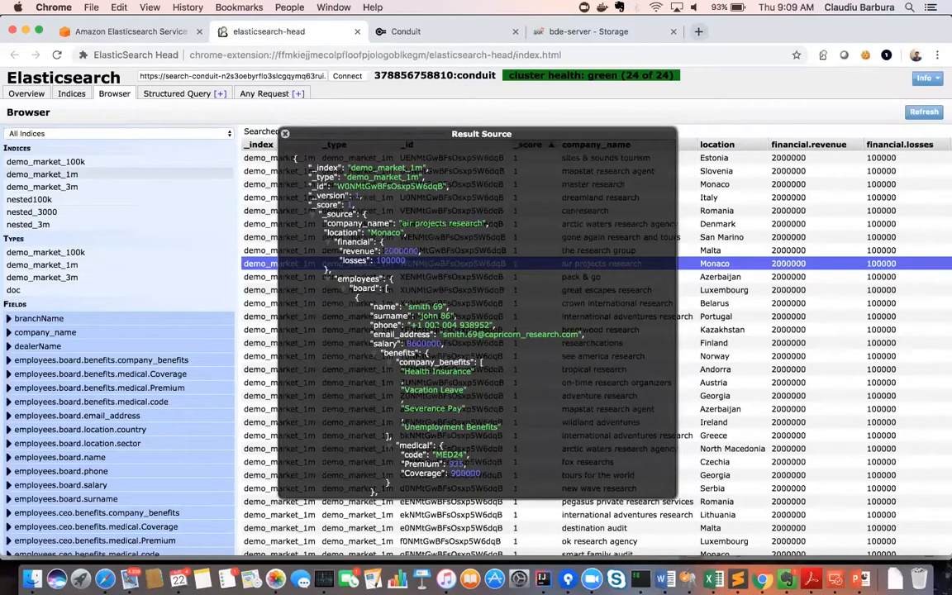
scroll(478, 314, down, 10)
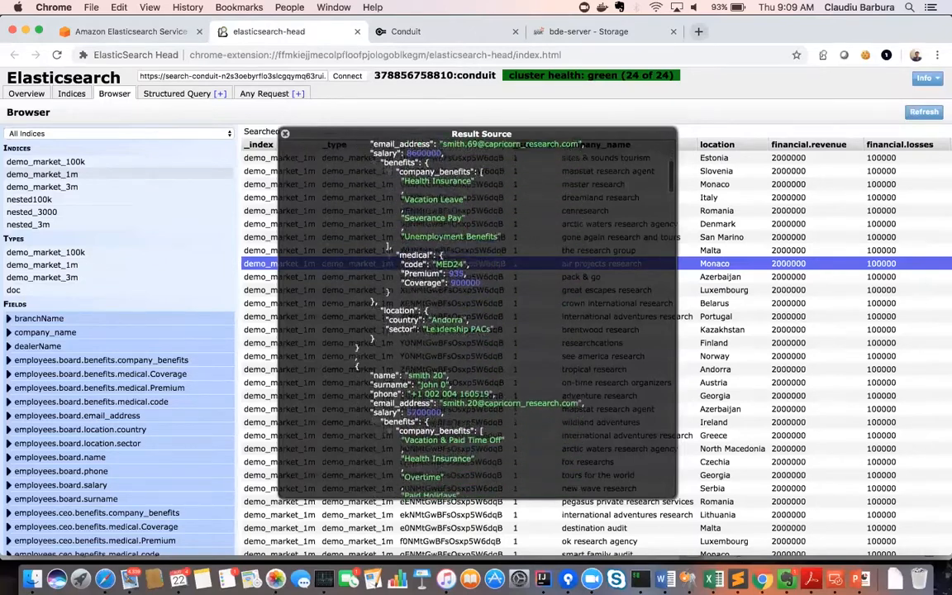
scroll(478, 314, down, 10)
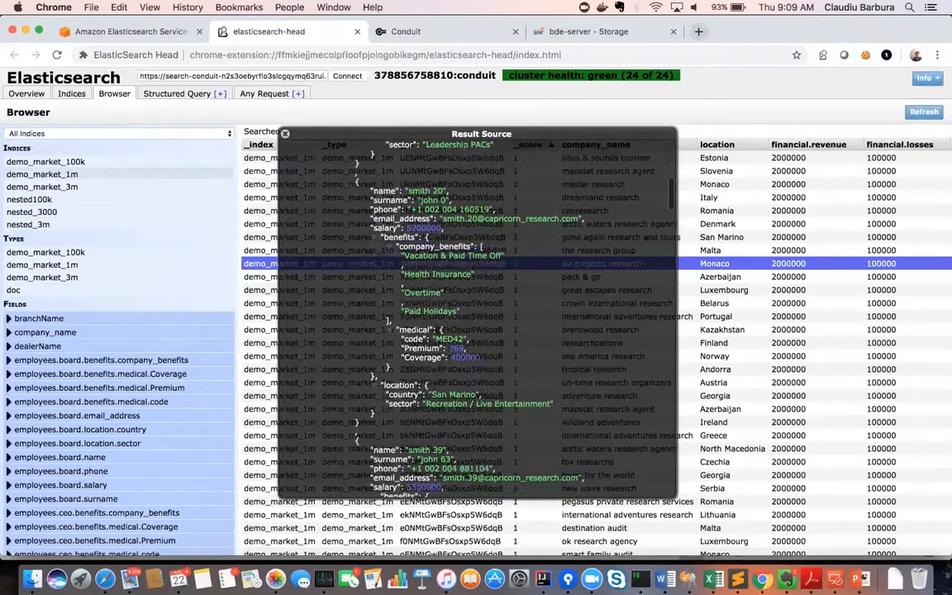
scroll(438, 332, down, 12)
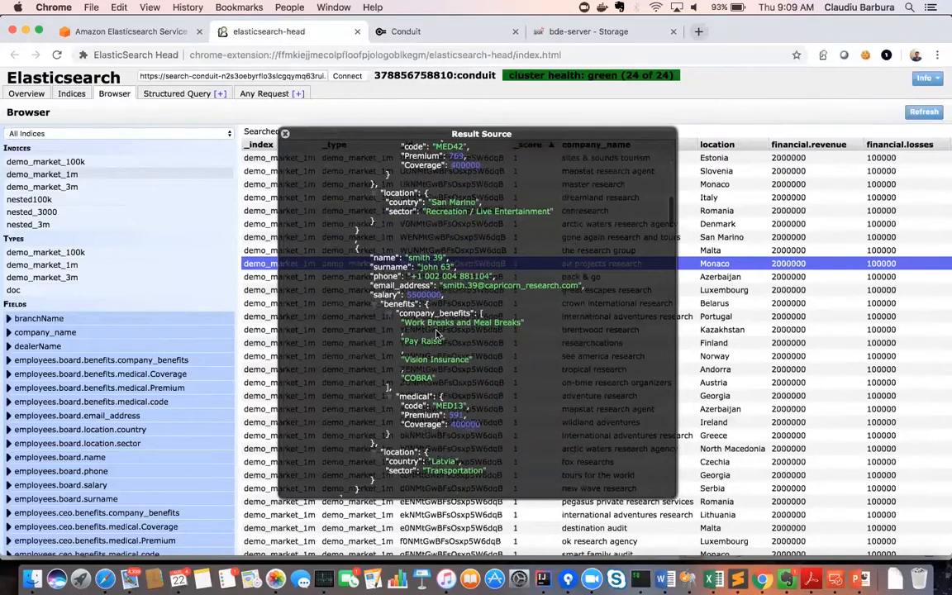
scroll(439, 332, down, 3)
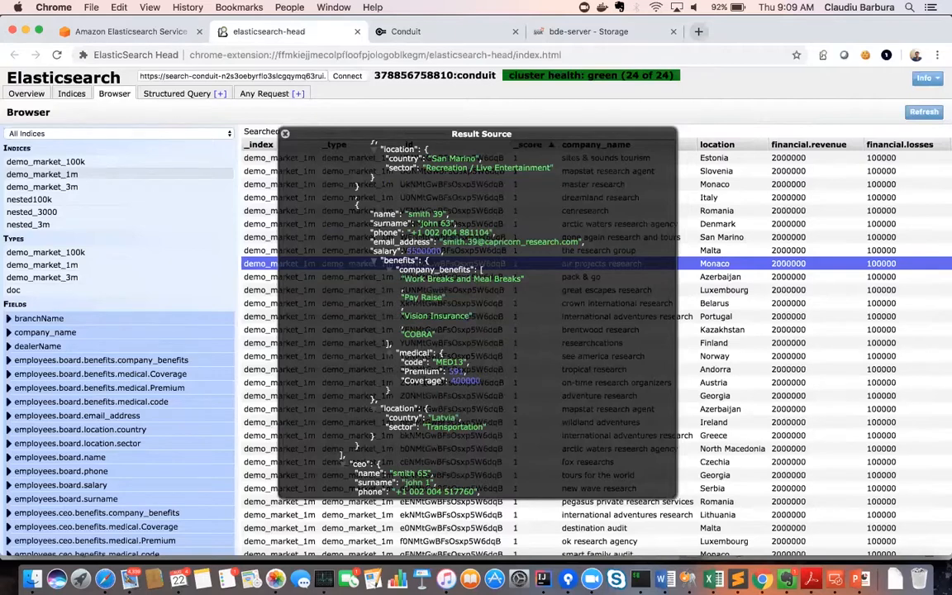
click(285, 133)
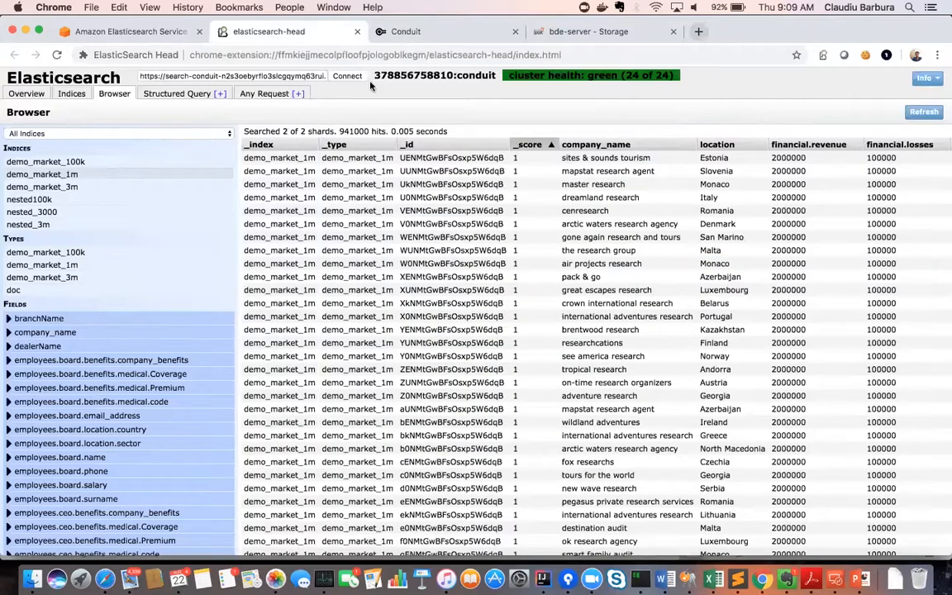
Open the secureawses connector in Conduit for editing and review its datasource and authentication settings
click(432, 33)
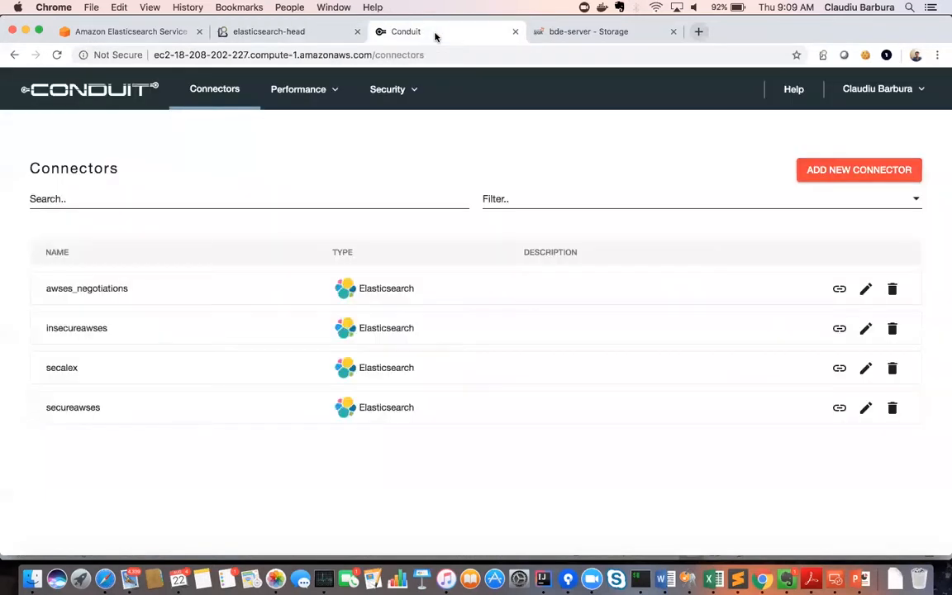
click(866, 409)
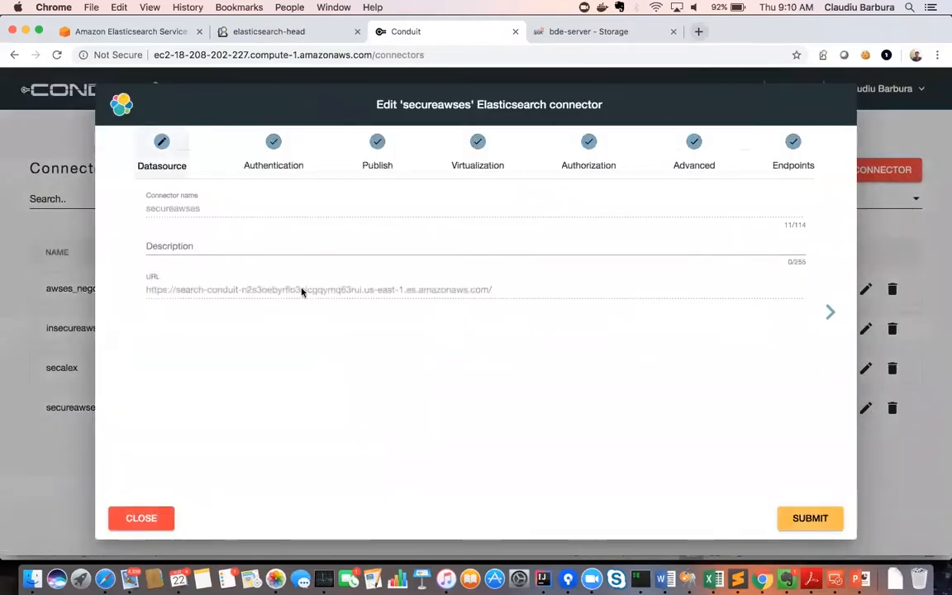
click(830, 311)
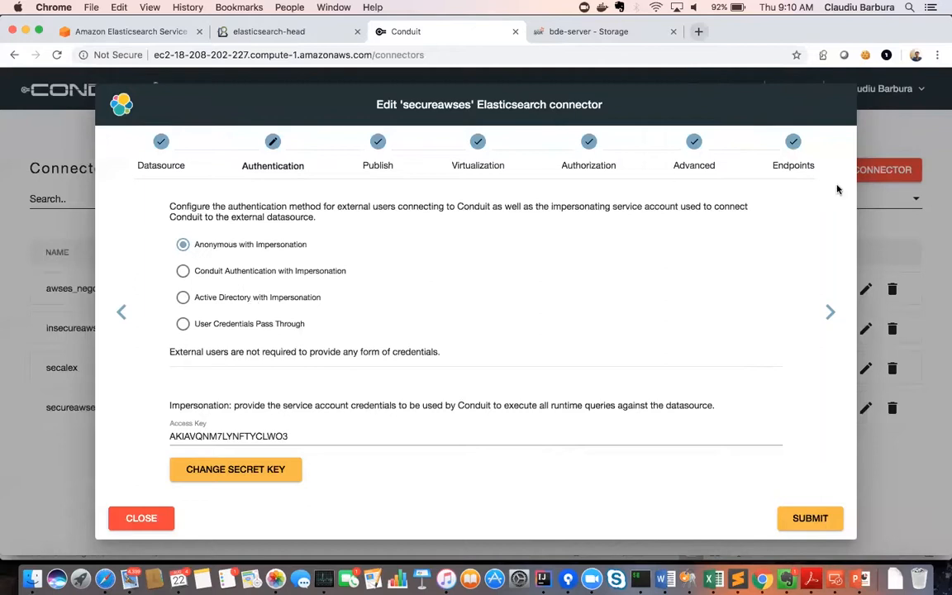
Examine the published fields of the demo_market_1m___demo_market_1m table in the secureawses connector
click(830, 313)
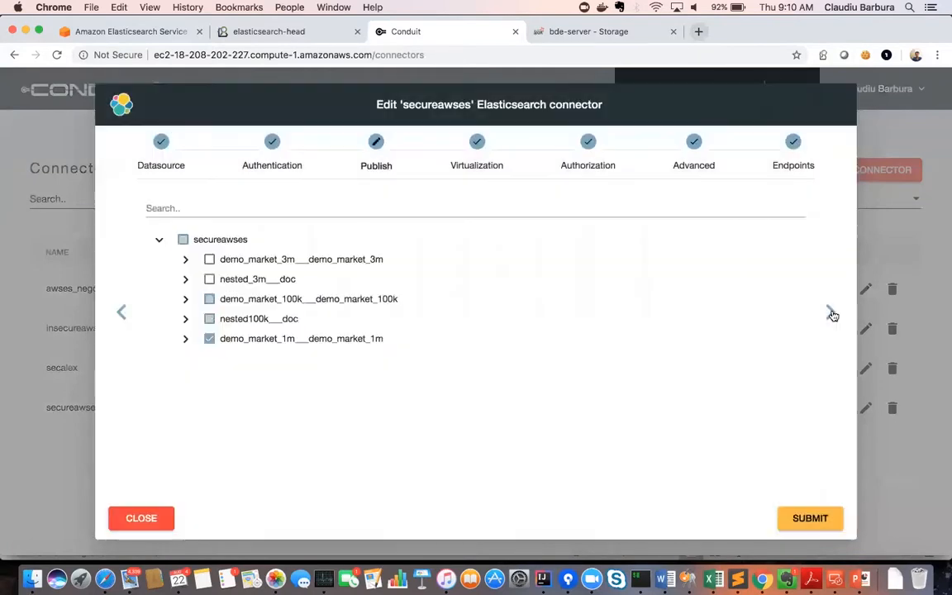
click(186, 339)
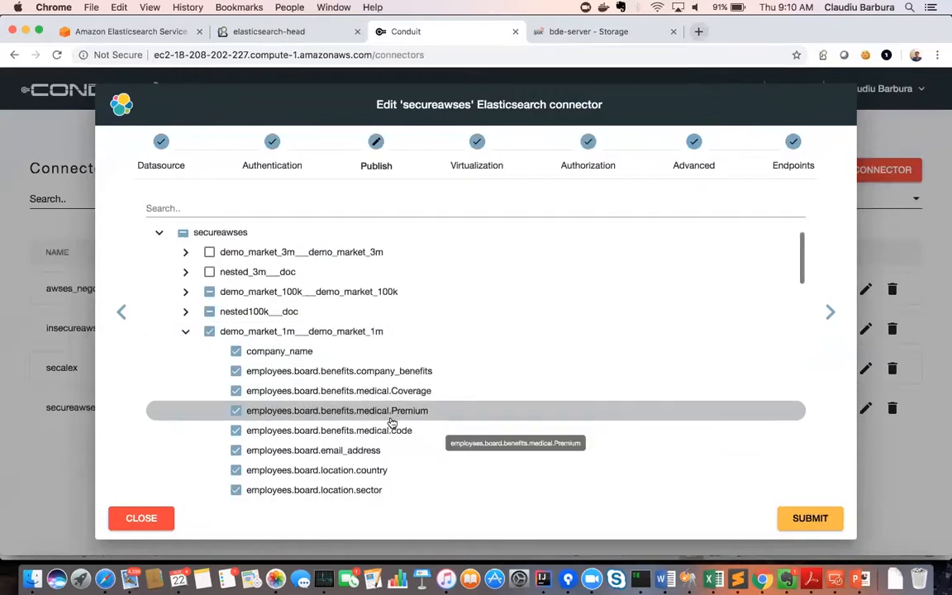
scroll(391, 421, down, 2)
scroll(390, 421, down, 1)
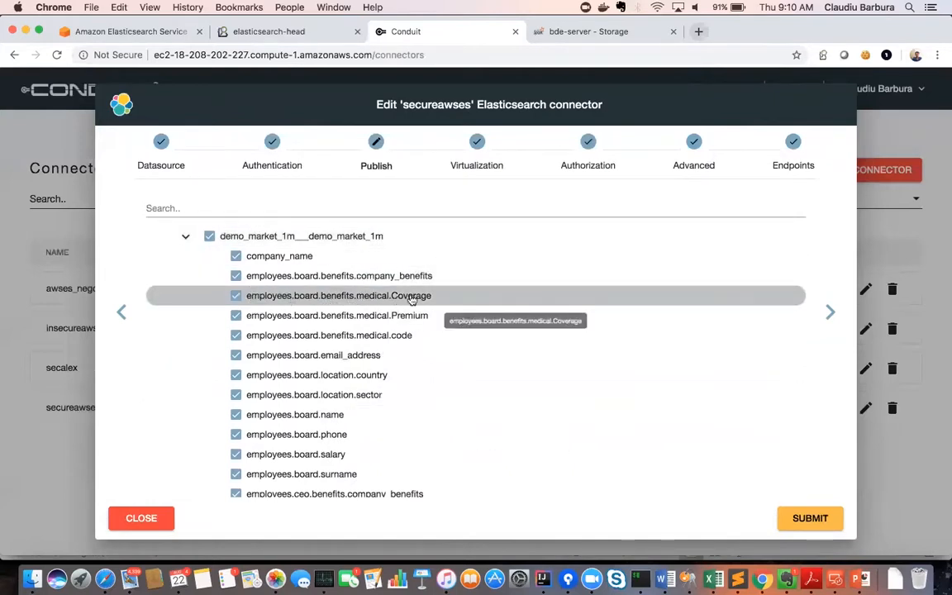
scroll(361, 365, down, 8)
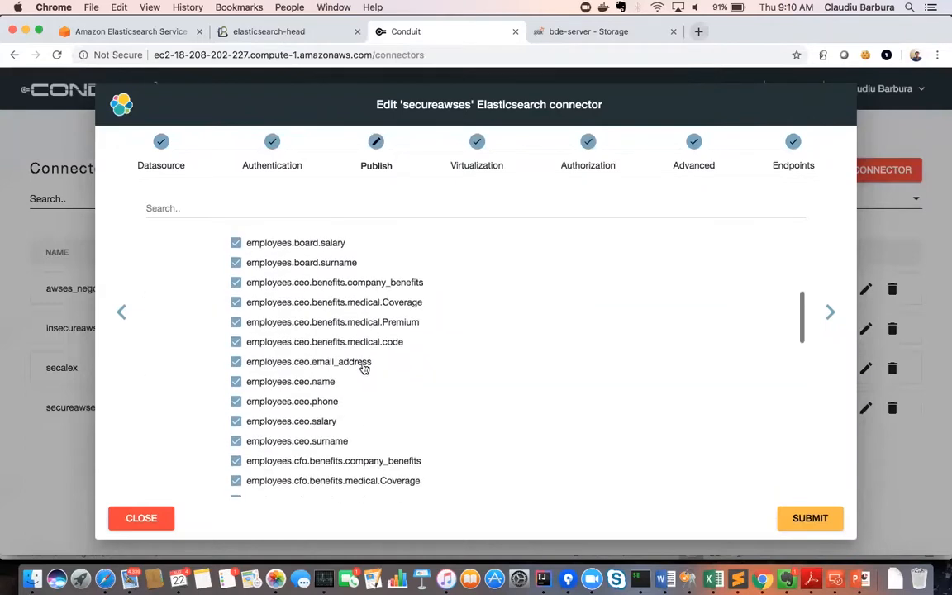
scroll(364, 368, down, 6)
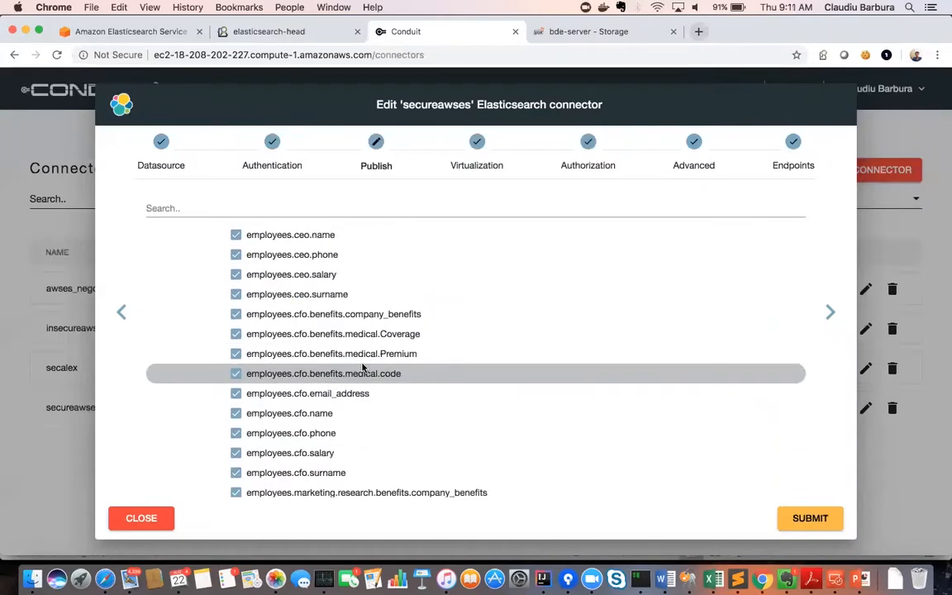
scroll(361, 368, down, 7)
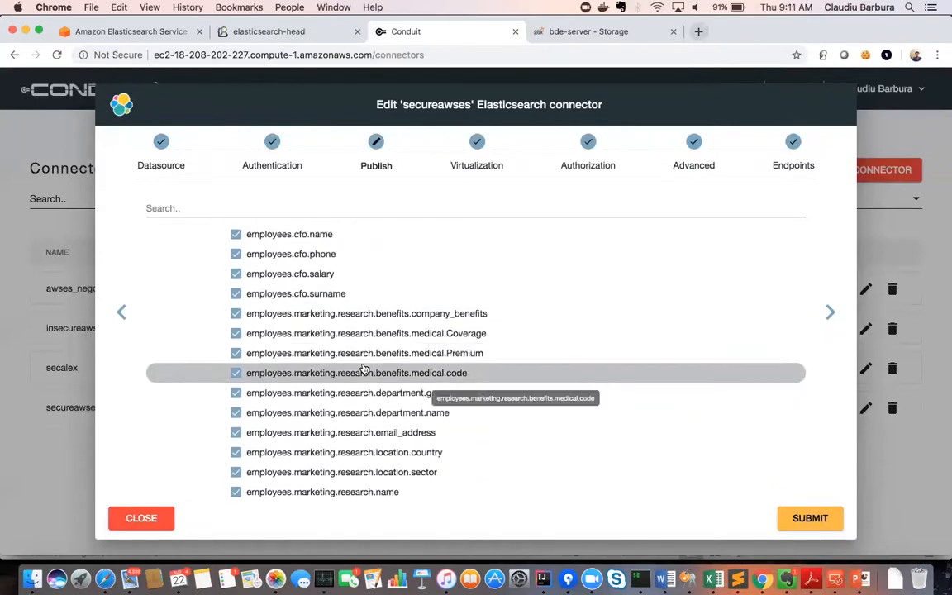
scroll(364, 369, down, 3)
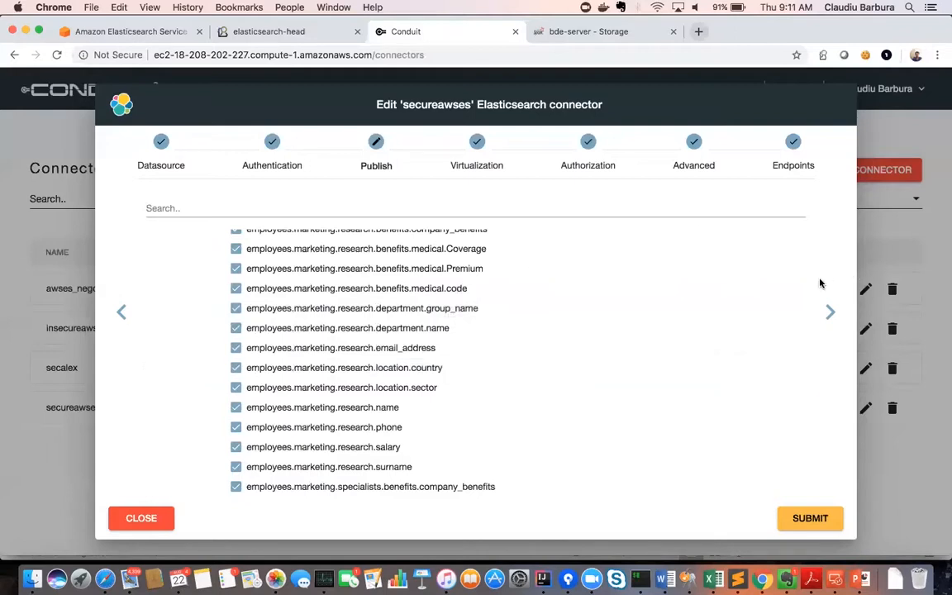
Review the connector's virtualization and authorization settings and the advanced caching options of demo_market_1m___demo_market_1m
click(830, 312)
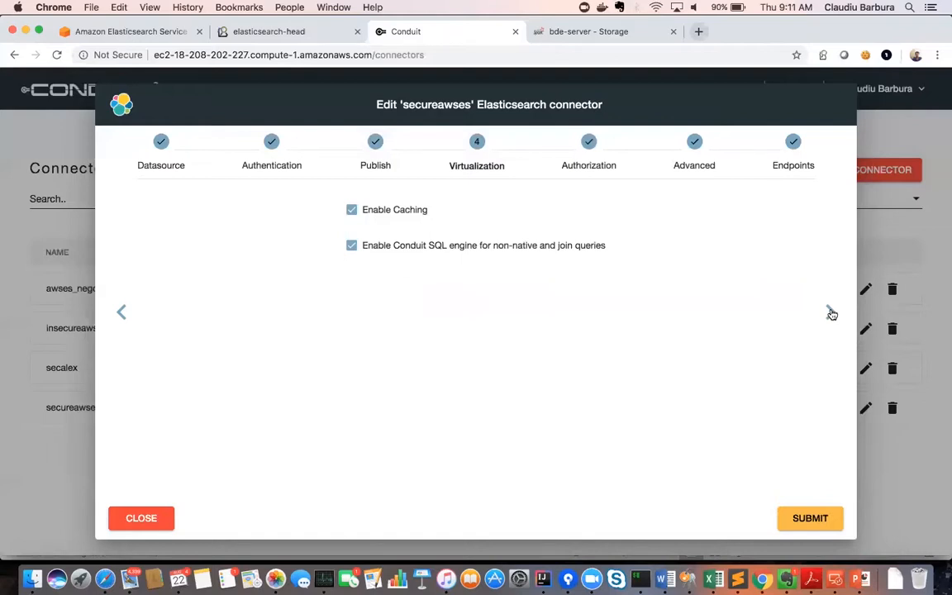
click(831, 313)
click(831, 312)
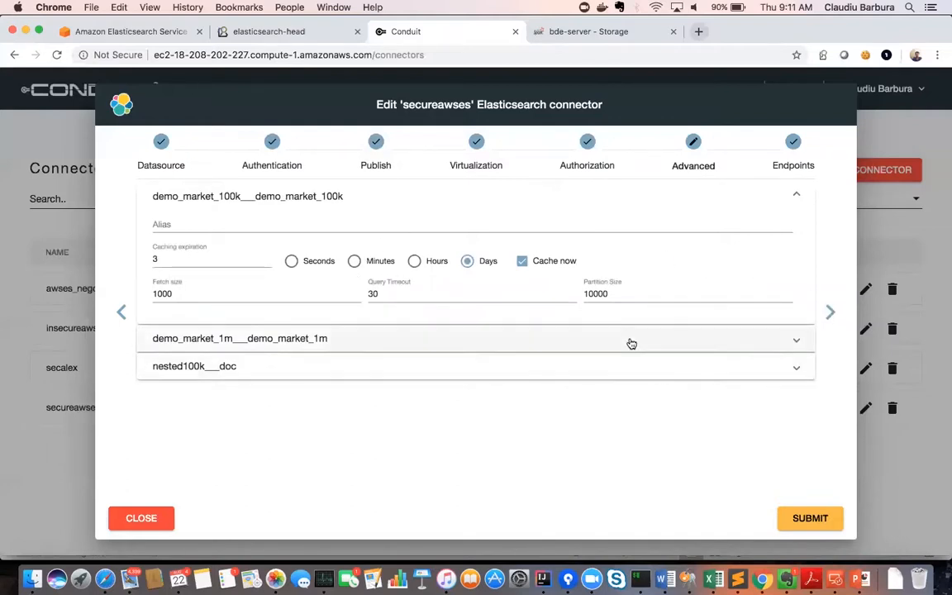
click(798, 341)
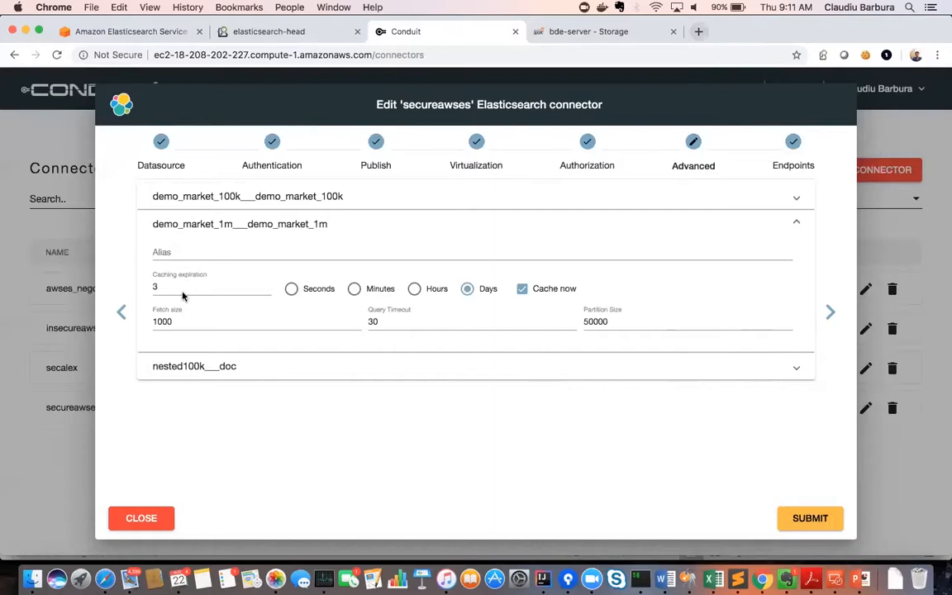
Copy the connector's Power BI Spark Connector endpoint and switch to Power BI Desktop
click(829, 321)
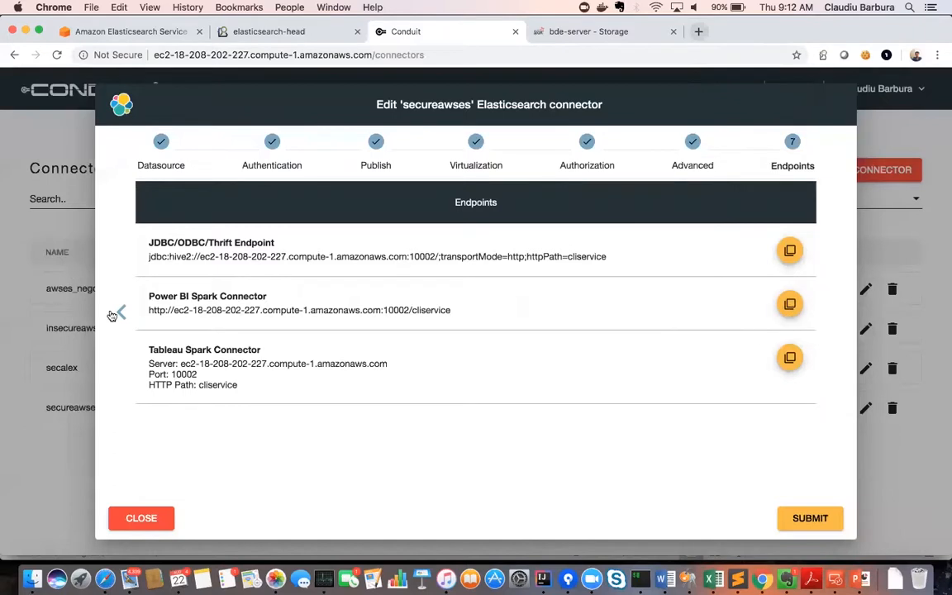
click(787, 305)
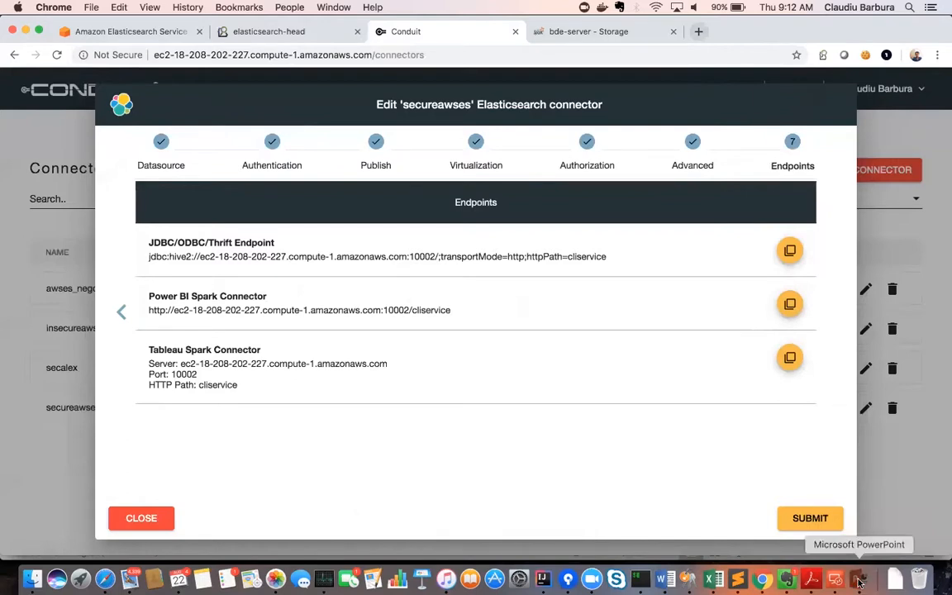
click(860, 581)
key(super+Tab)
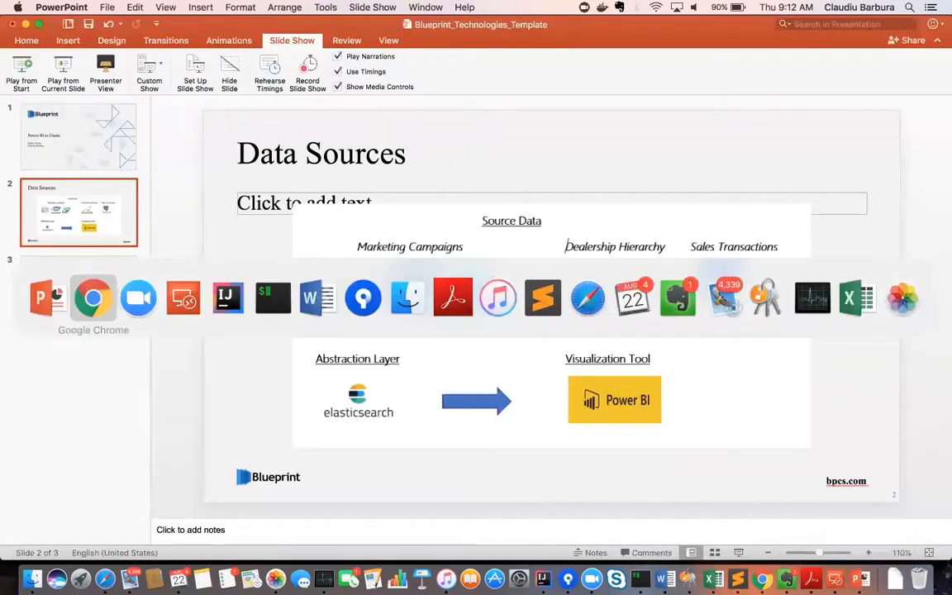
key(Tab)
key(Tab)
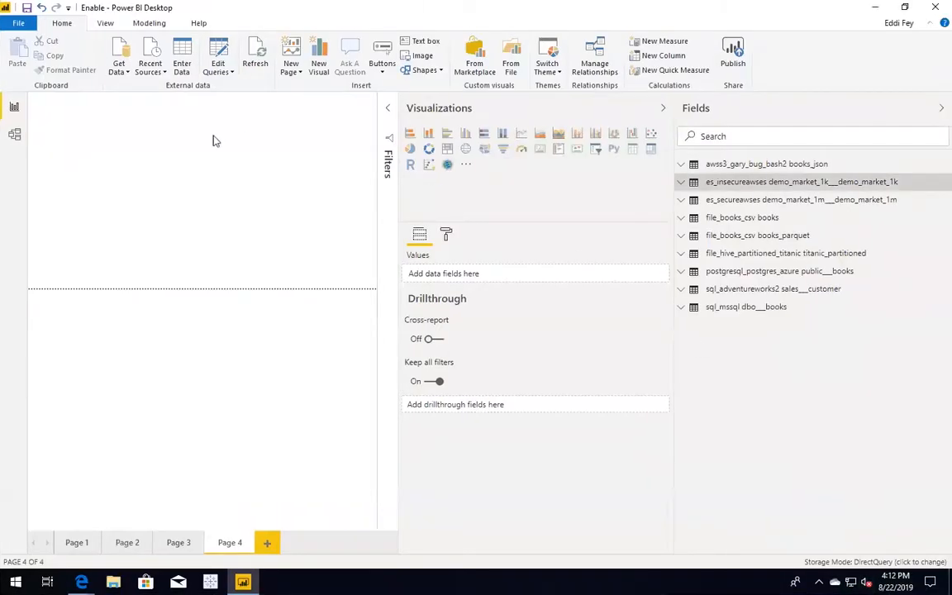
Search the available data sources for "spark" and start a connection with the Spark connector
click(119, 70)
click(155, 372)
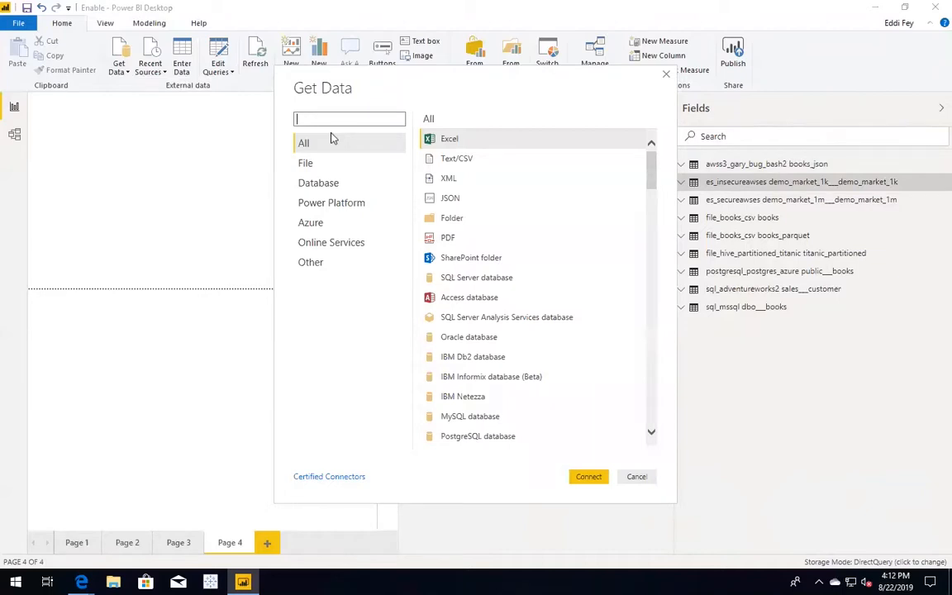
text(spark)
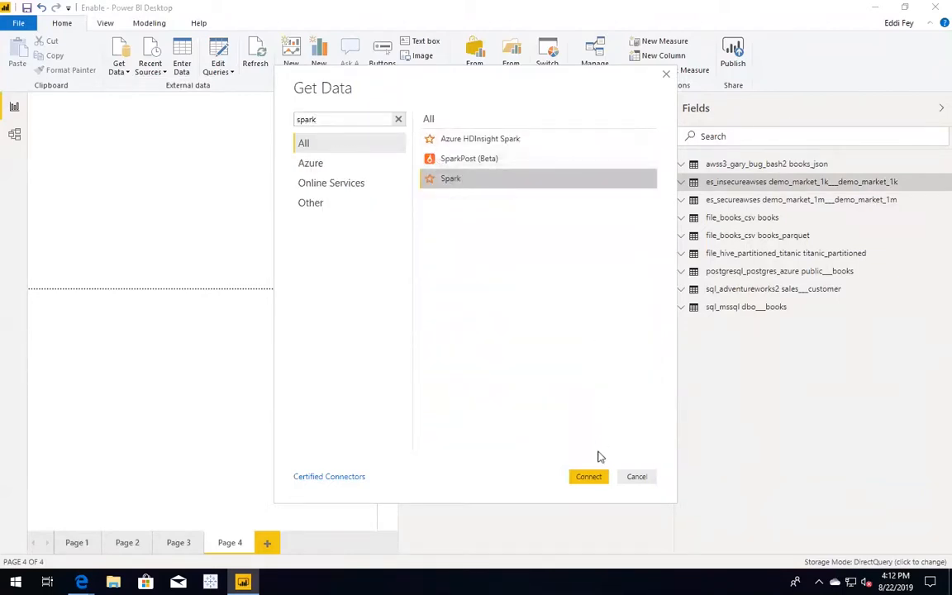
click(588, 477)
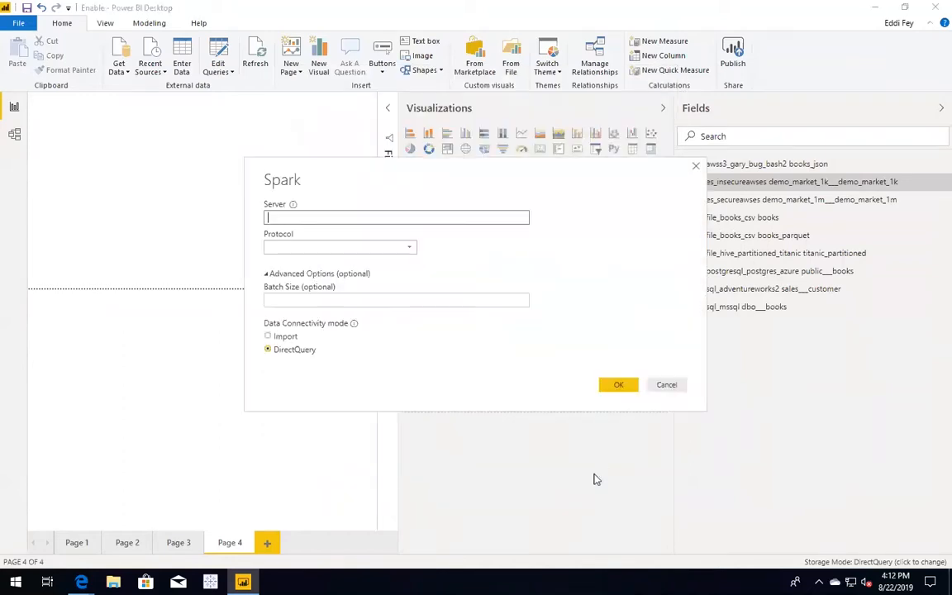
Try to paste the copied endpoint as the Spark connection's server address
right_click(420, 216)
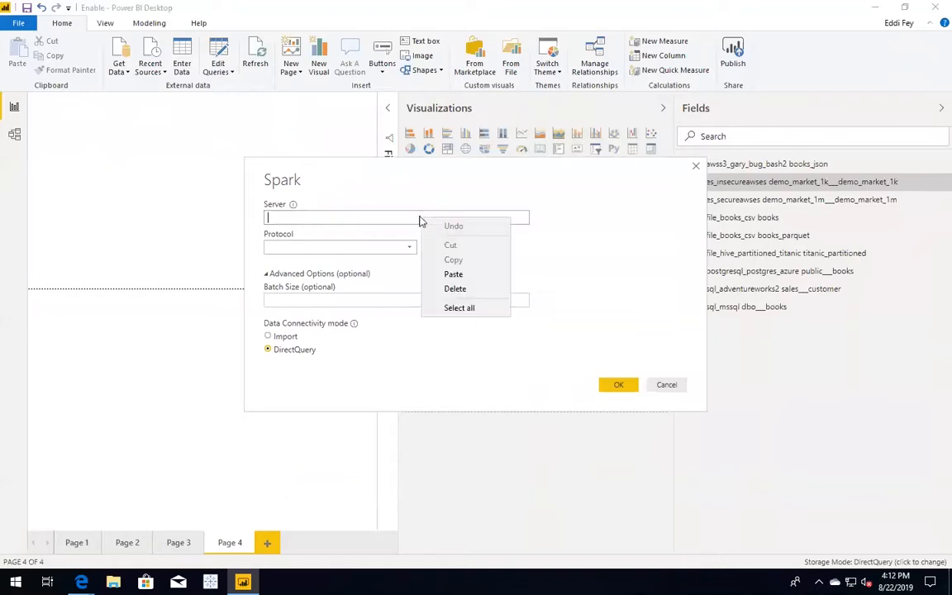
click(453, 272)
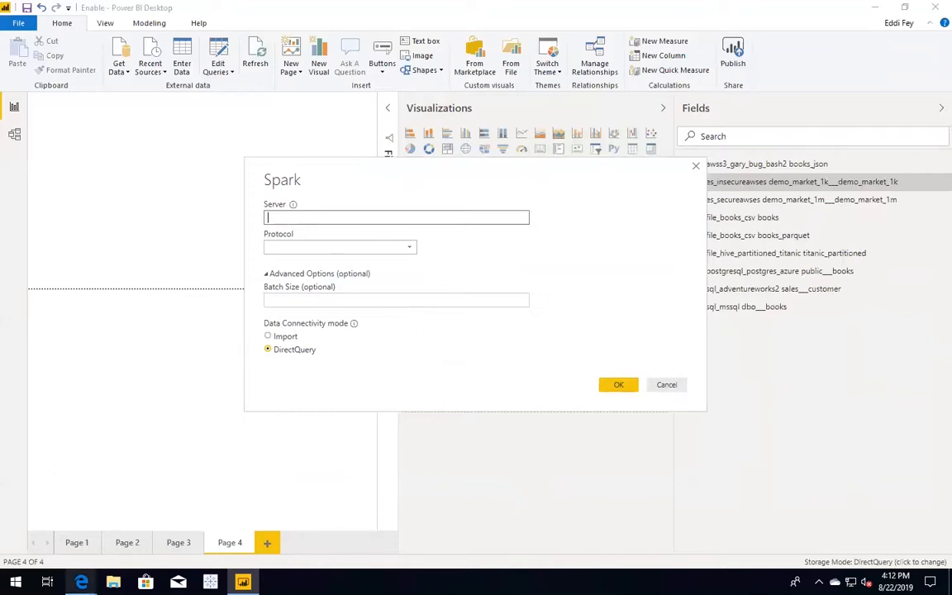
Switch to Conduit in Chrome and copy the secureawses connector's Power BI Spark Connector endpoint again
mouse_move(81, 582)
key(super+Tab)
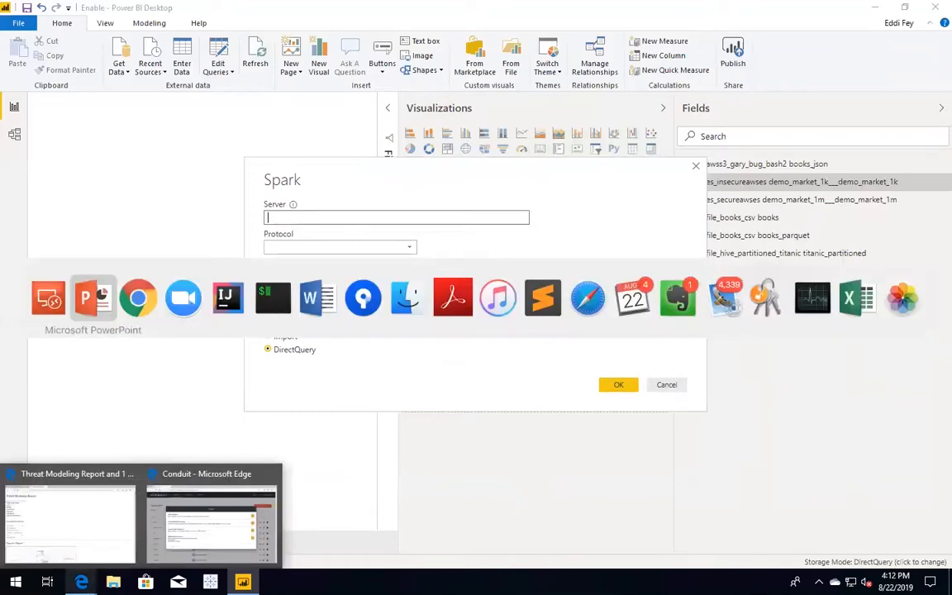
key(super+Tab)
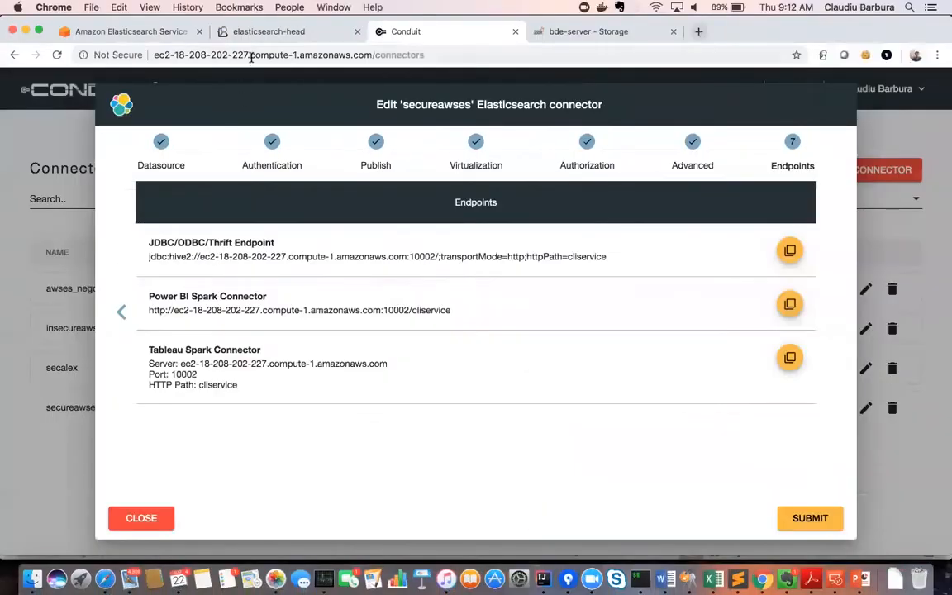
click(251, 56)
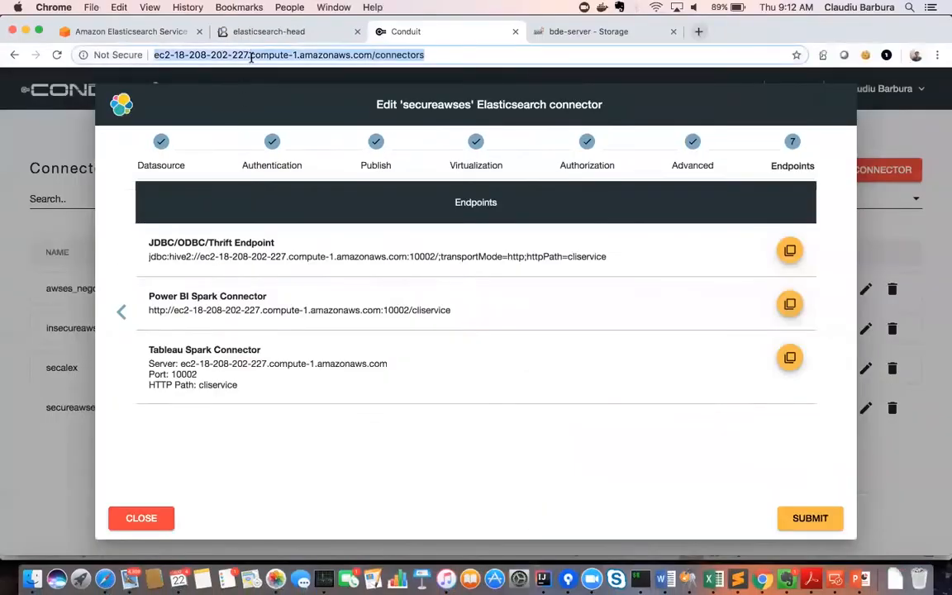
click(788, 306)
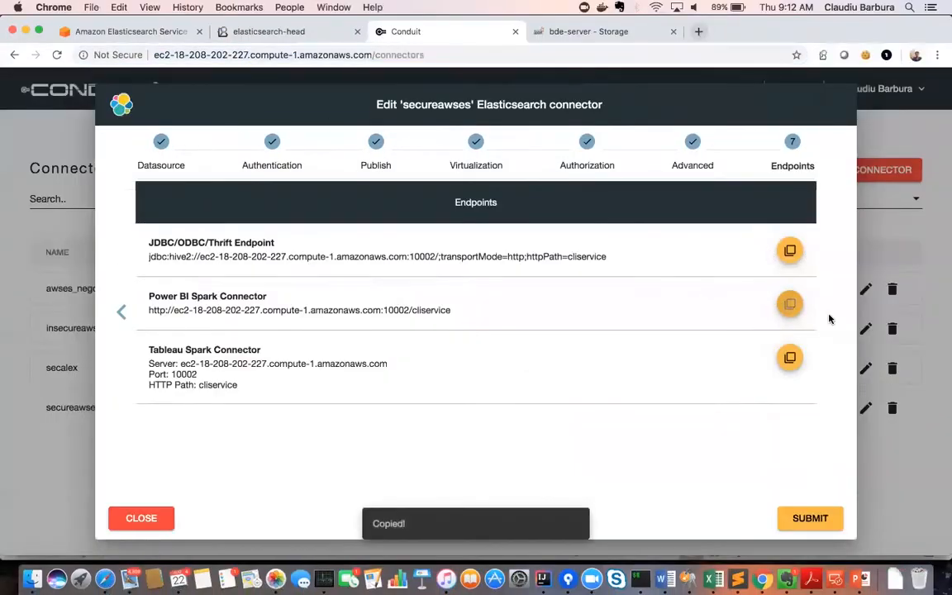
Check the copied endpoint by pasting it into the address of a new browser tab
click(697, 31)
key(super+v)
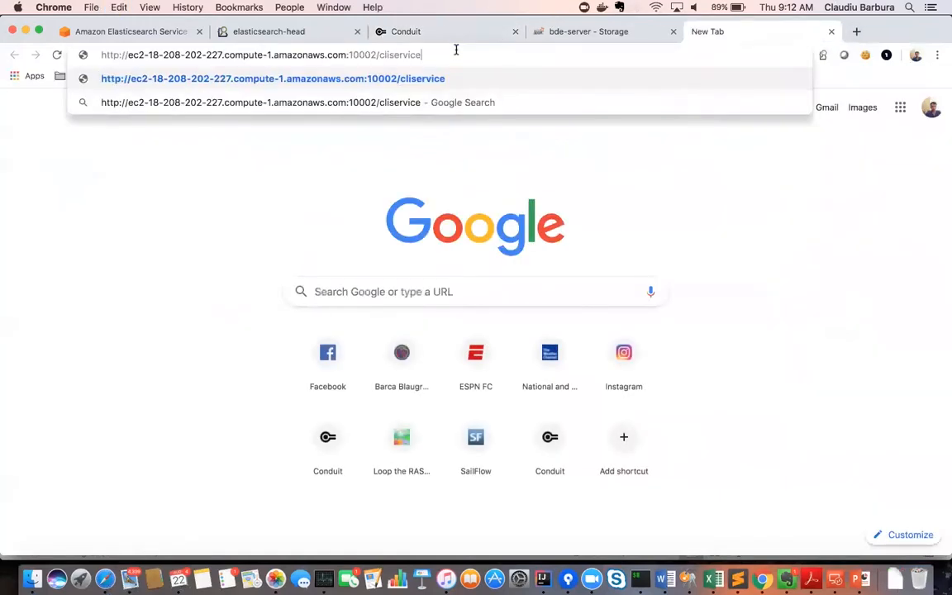
key(BackSpace)
key(super+Tab)
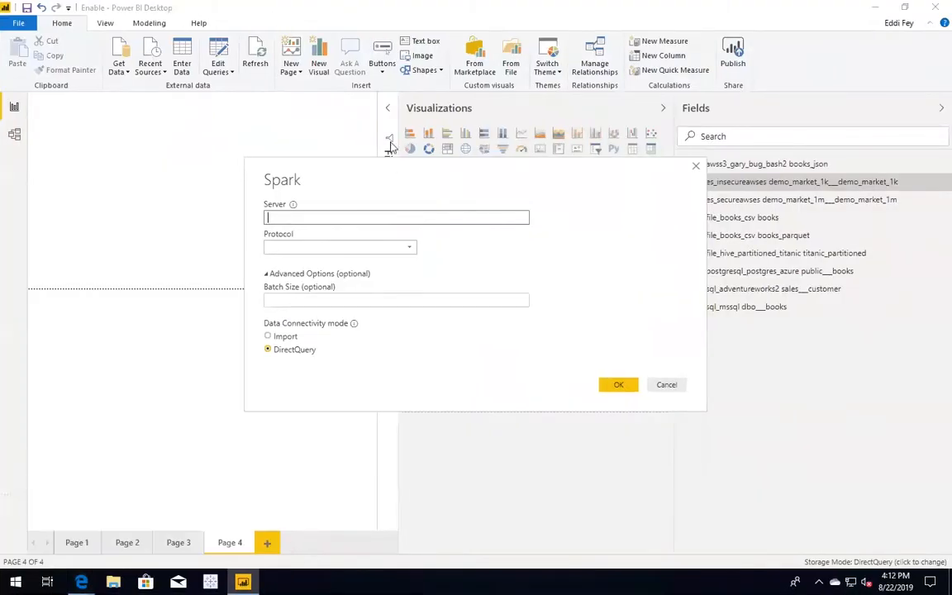
right_click(393, 217)
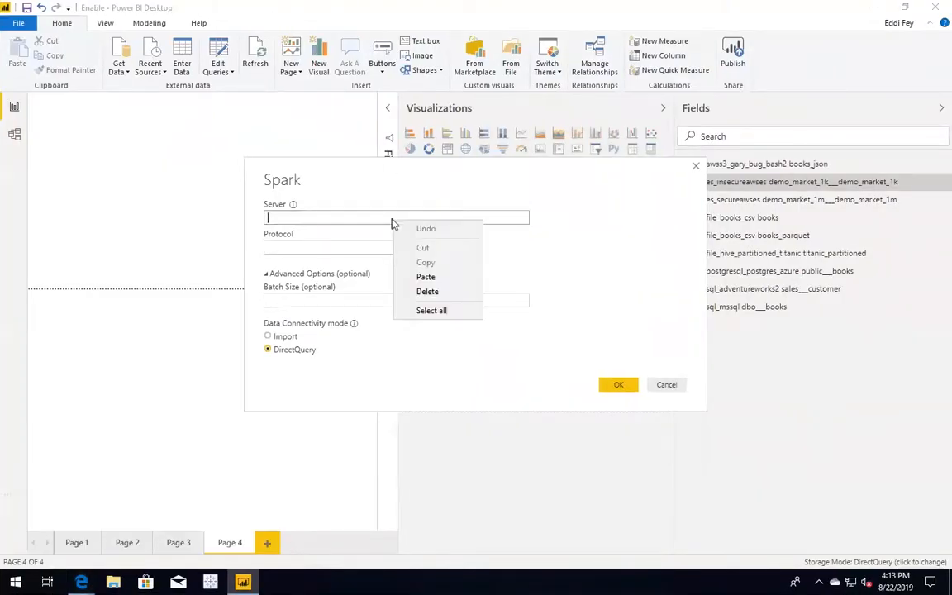
click(426, 278)
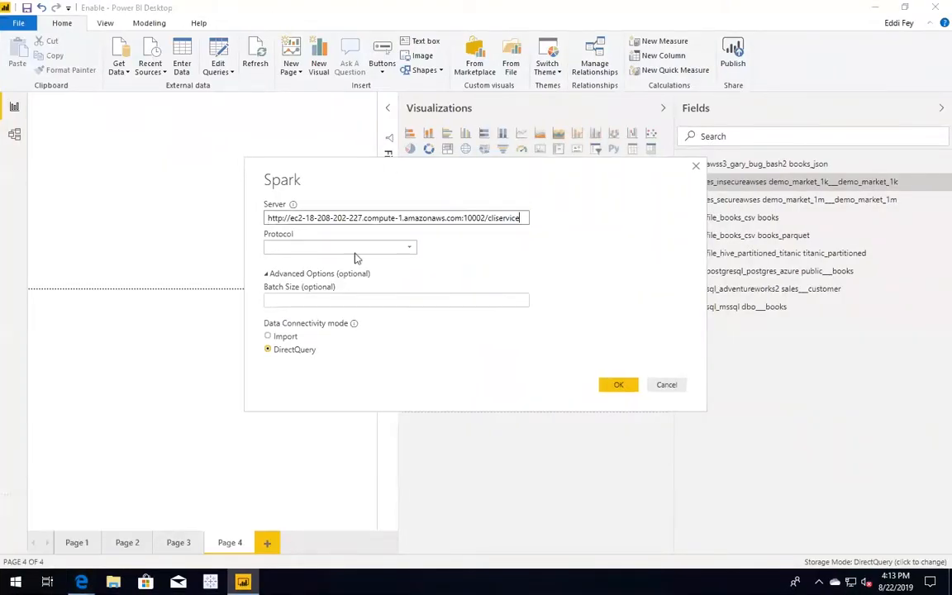
click(407, 249)
click(313, 276)
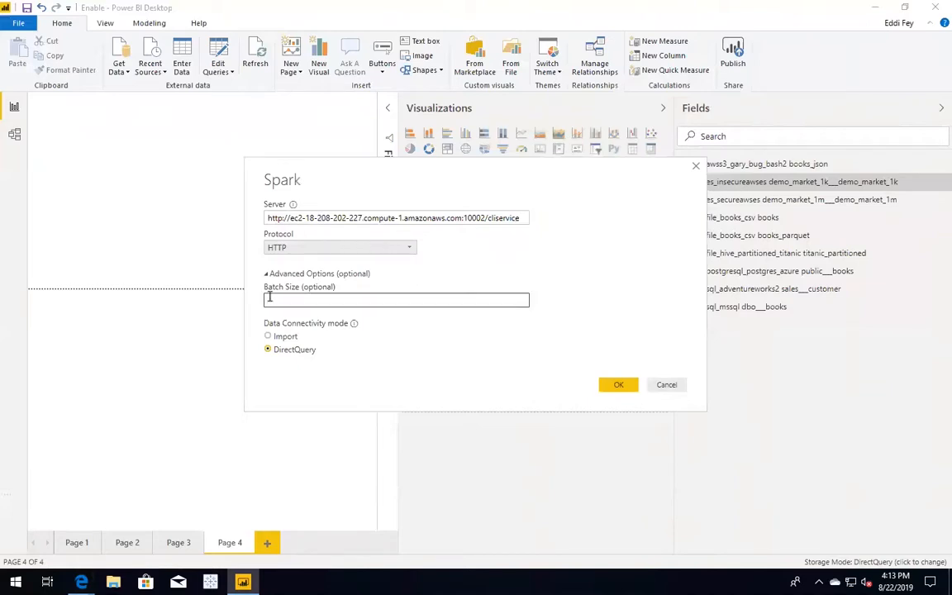
click(619, 387)
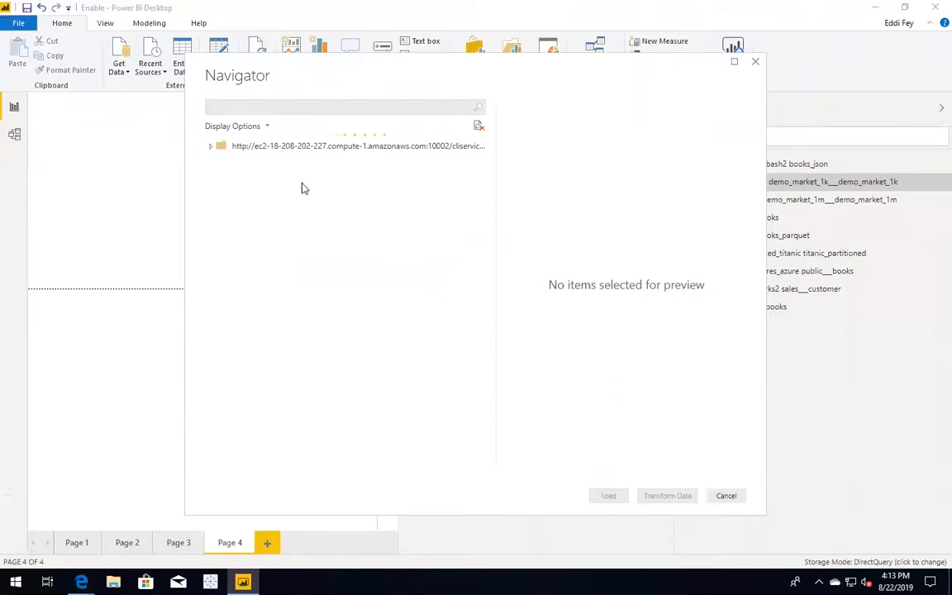
Preview the columns of es_secureawses.demo_market_1m___demo_market_1m on the Spark server and leave the Navigator without loading
click(211, 148)
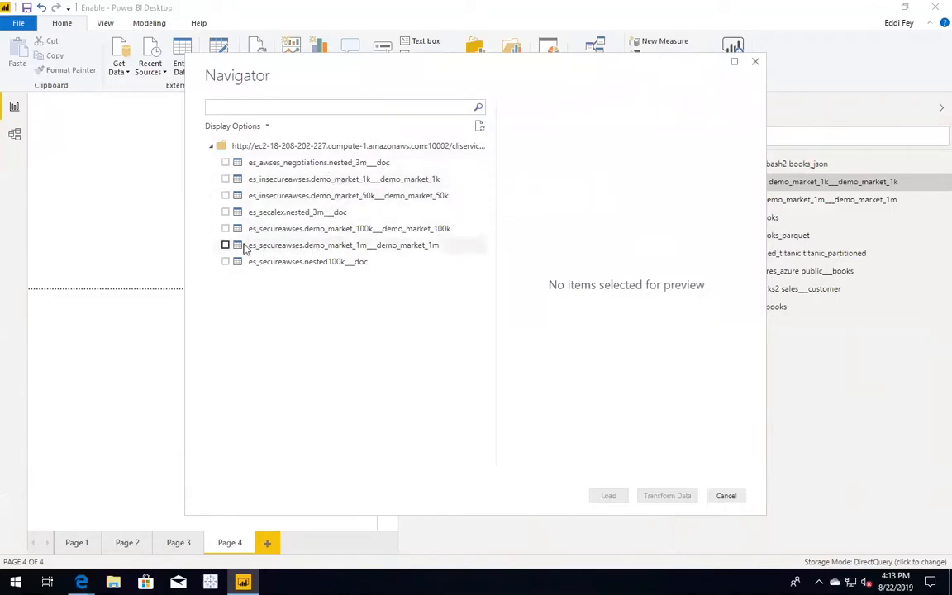
click(281, 246)
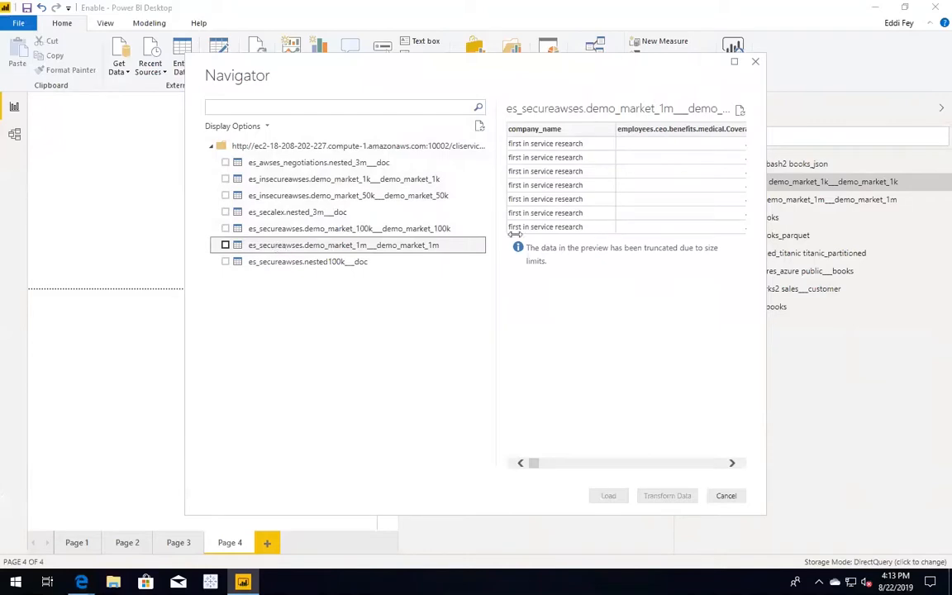
drag(538, 467, 651, 473)
click(727, 496)
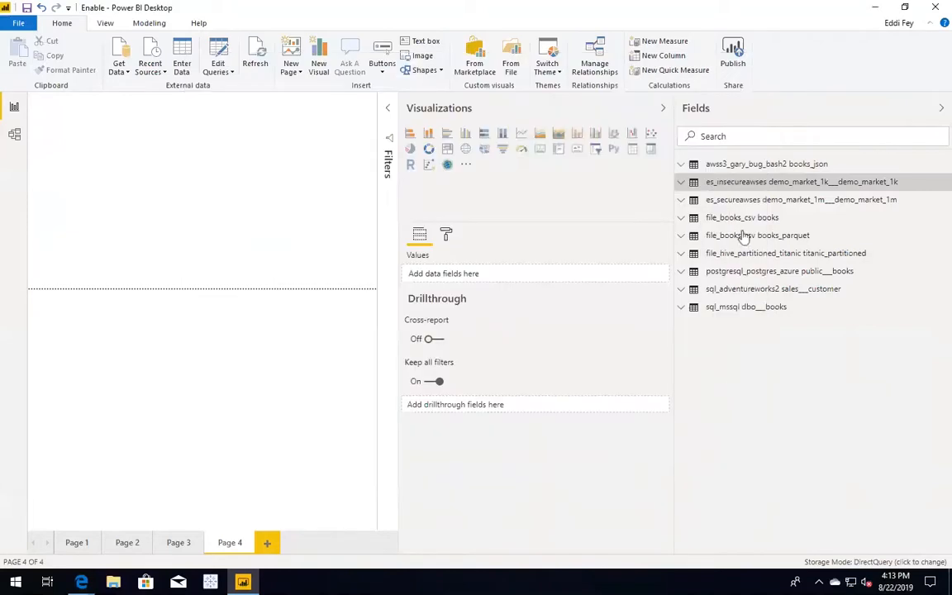
Add employees.ceo.benefits.medical.code from es_secureawses demo_market_1m___demo_market_1m to Page 4 as a table visual and enlarge it
click(808, 184)
click(682, 200)
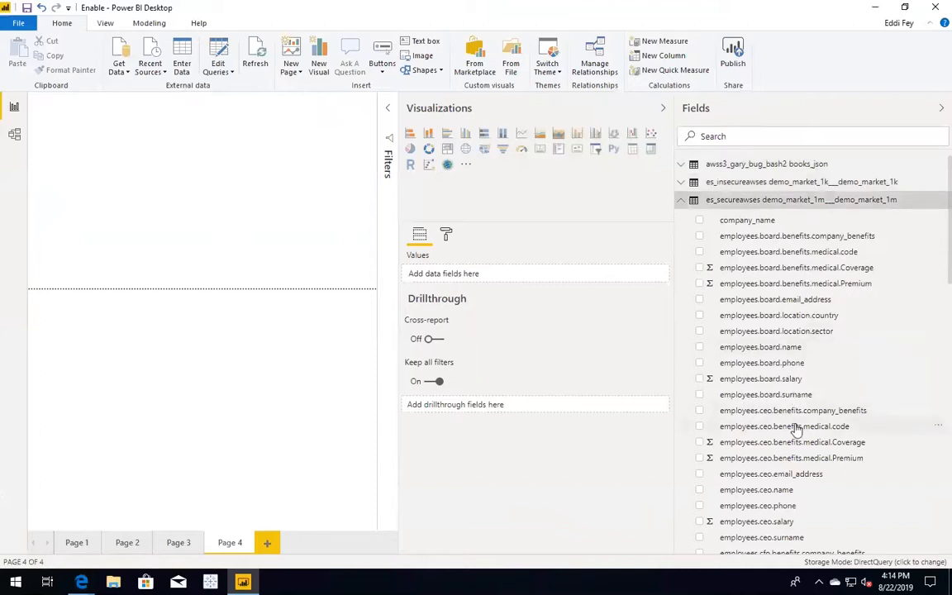
scroll(793, 426, down, 3)
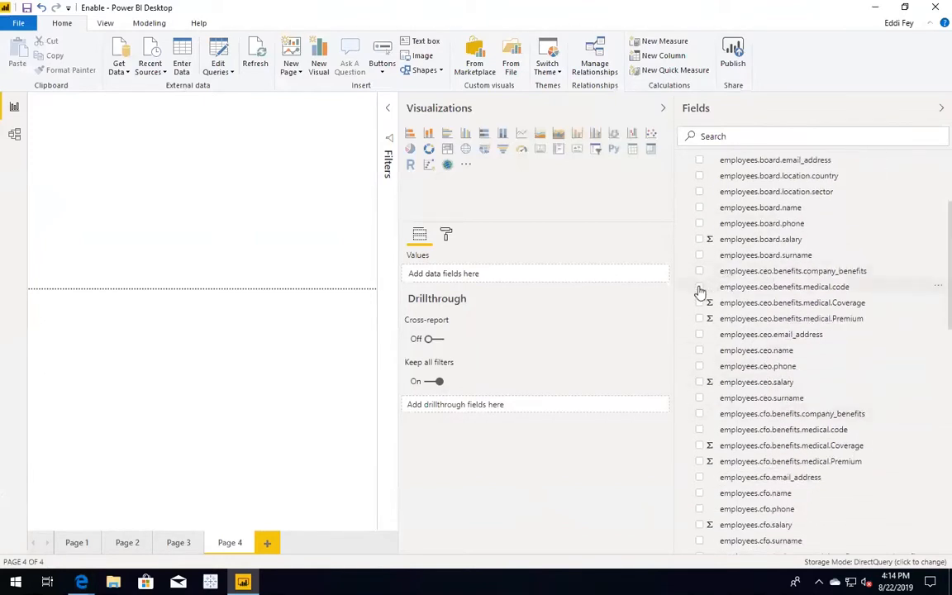
click(700, 289)
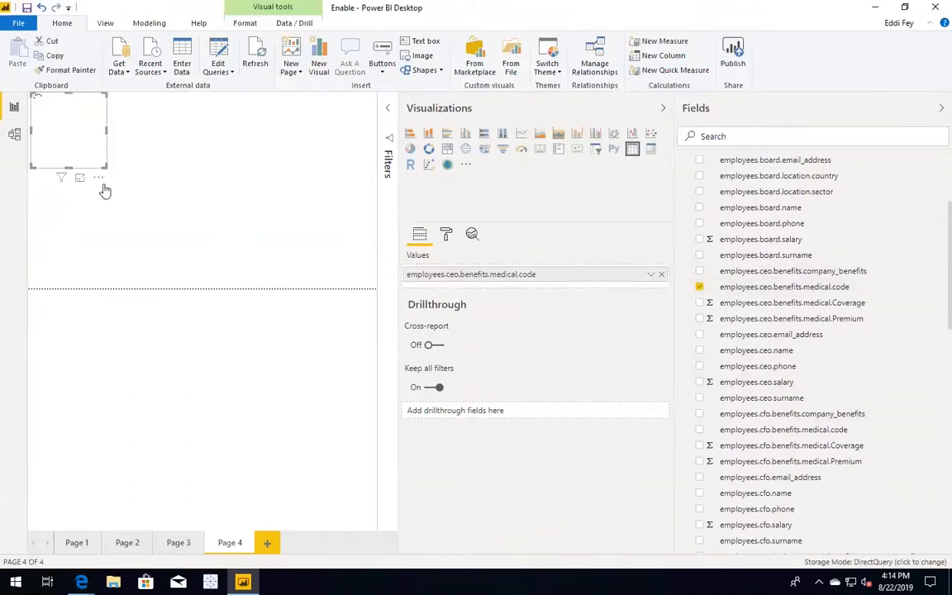
drag(102, 167, 225, 264)
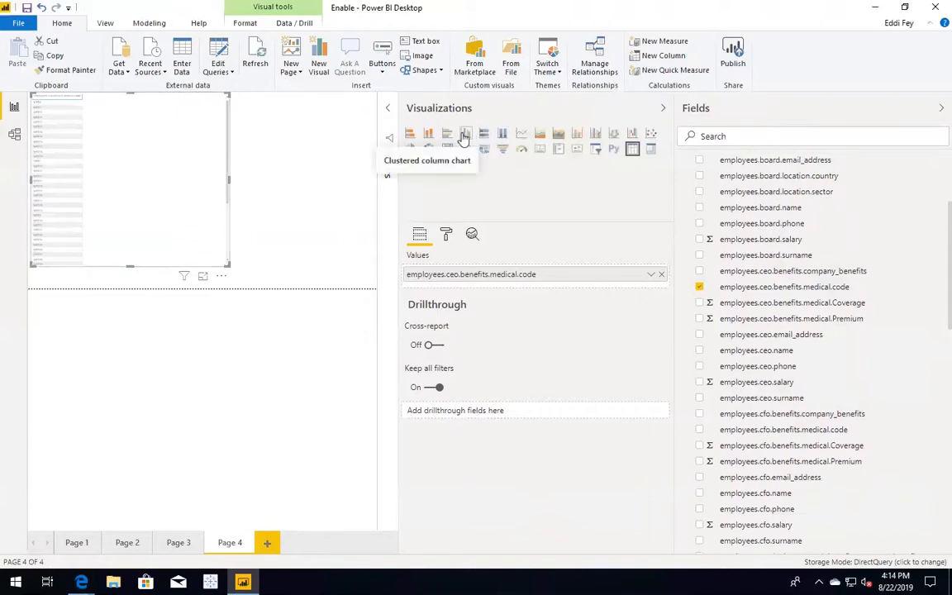
Convert the visual to a stacked column chart with the count of employees.ceo.benefits.medical.code as its value
click(429, 134)
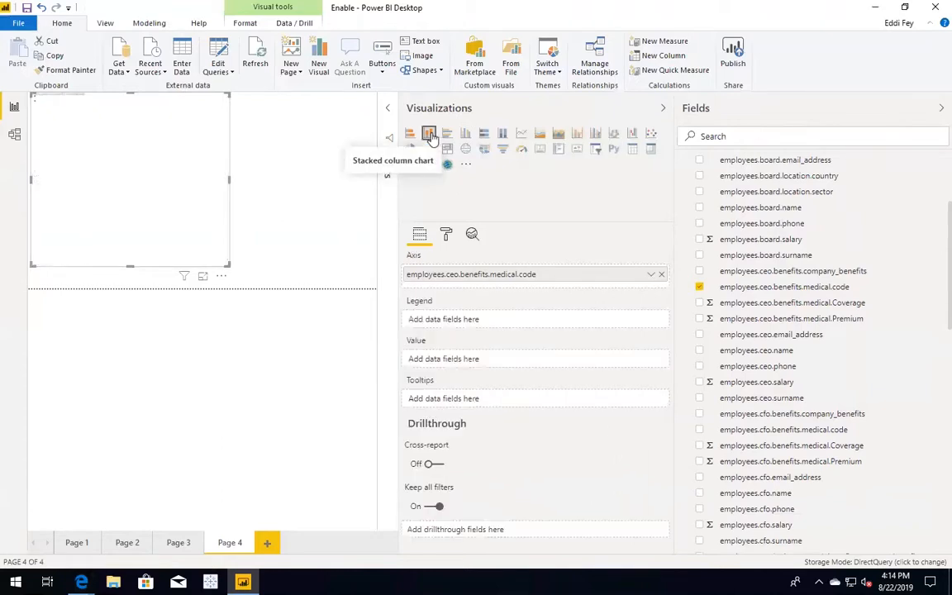
drag(587, 279, 577, 364)
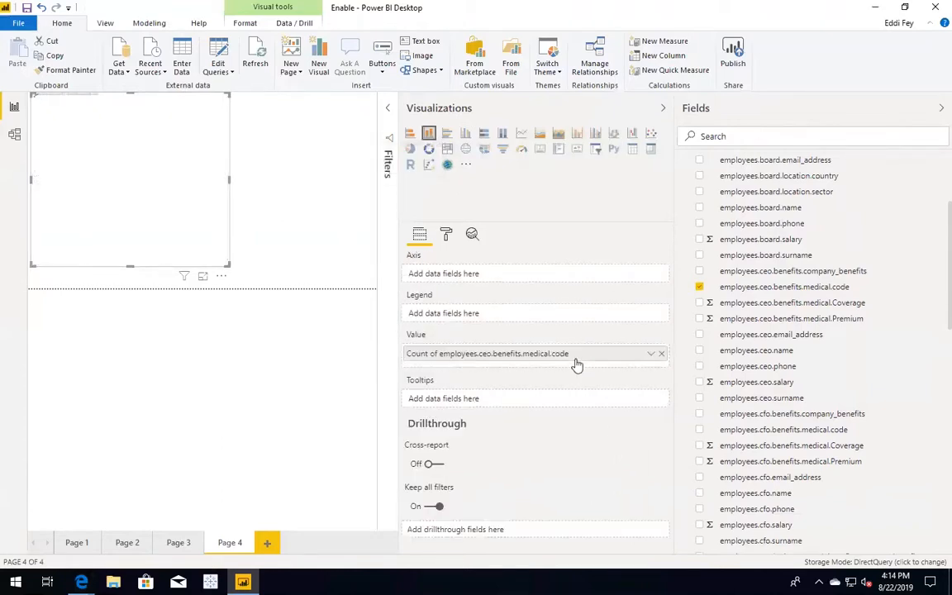
click(651, 354)
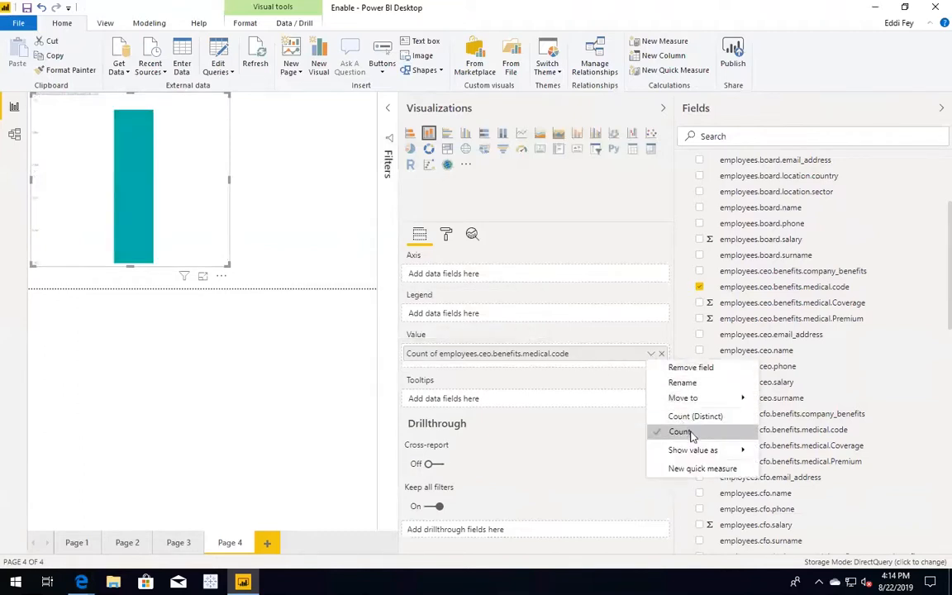
click(279, 234)
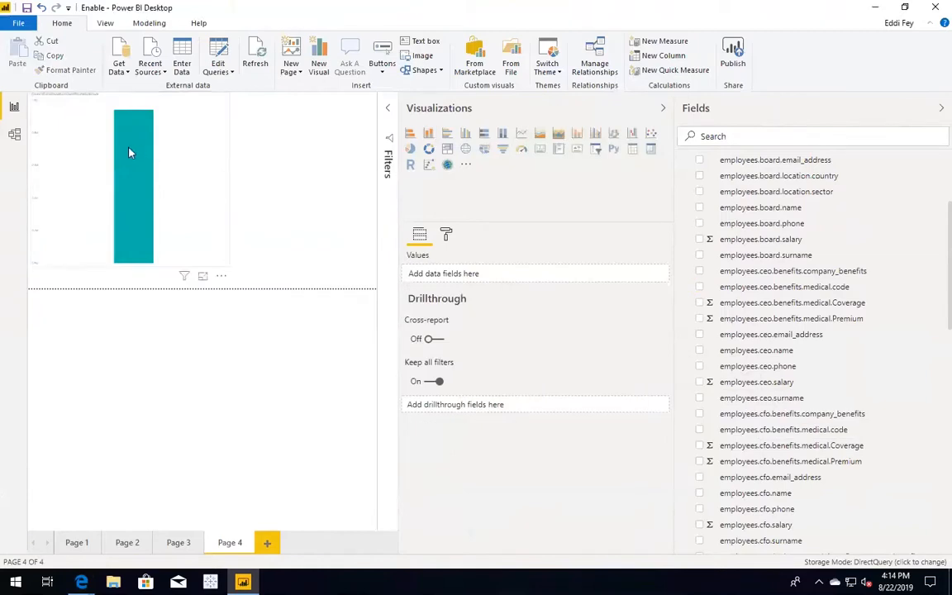
Change the chart value's aggregation for employees.ceo.benefits.medical.code to Count (Distinct)
mouse_move(130, 153)
click(193, 188)
click(651, 354)
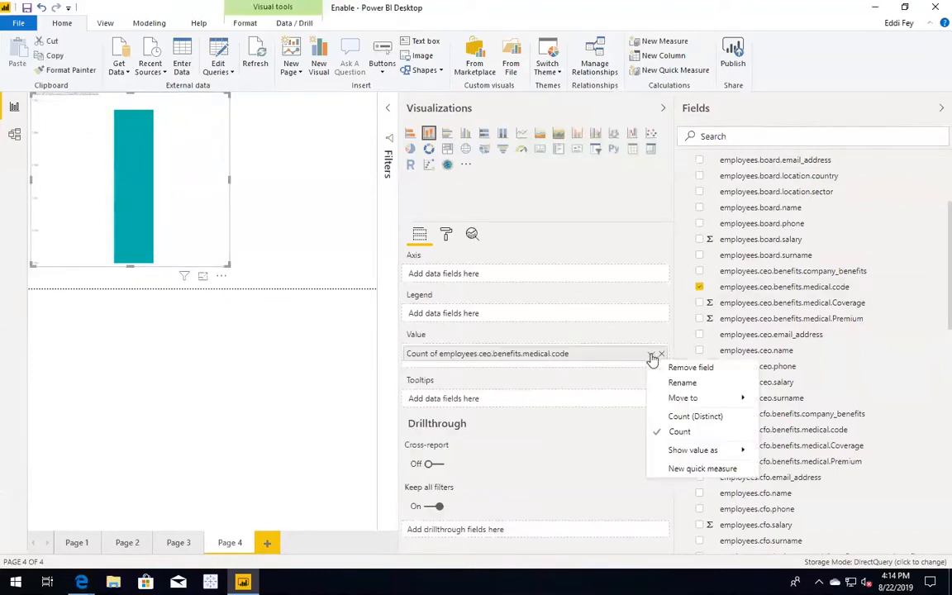
click(682, 416)
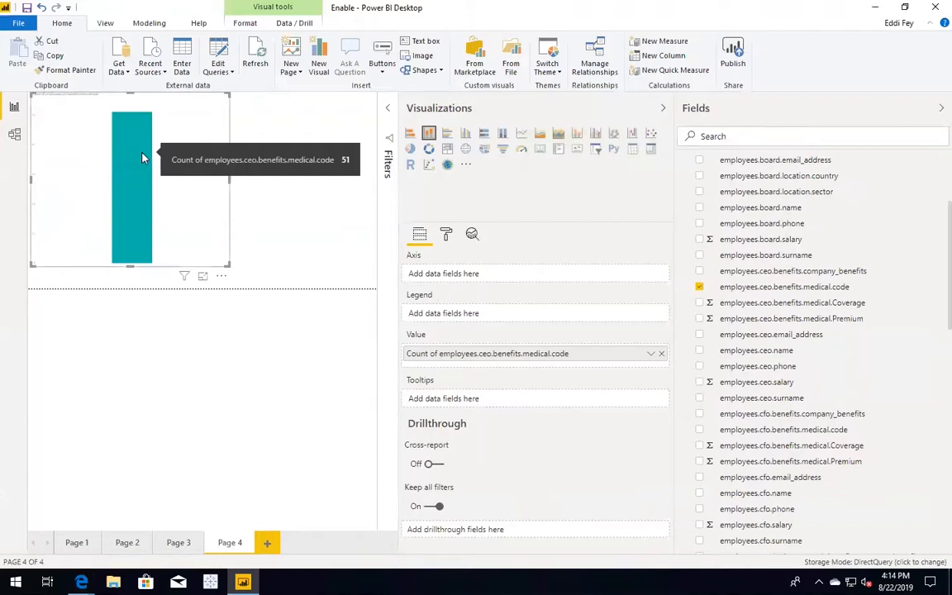
Switch to Conduit in Chrome and close the secureawses connector editor, discarding its changes
key(super+Tab)
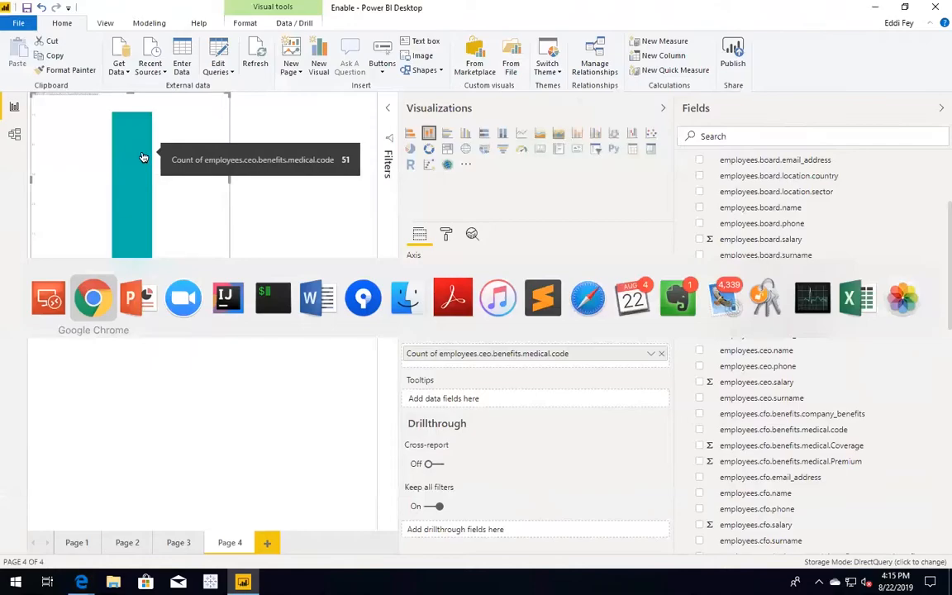
key(super+Tab)
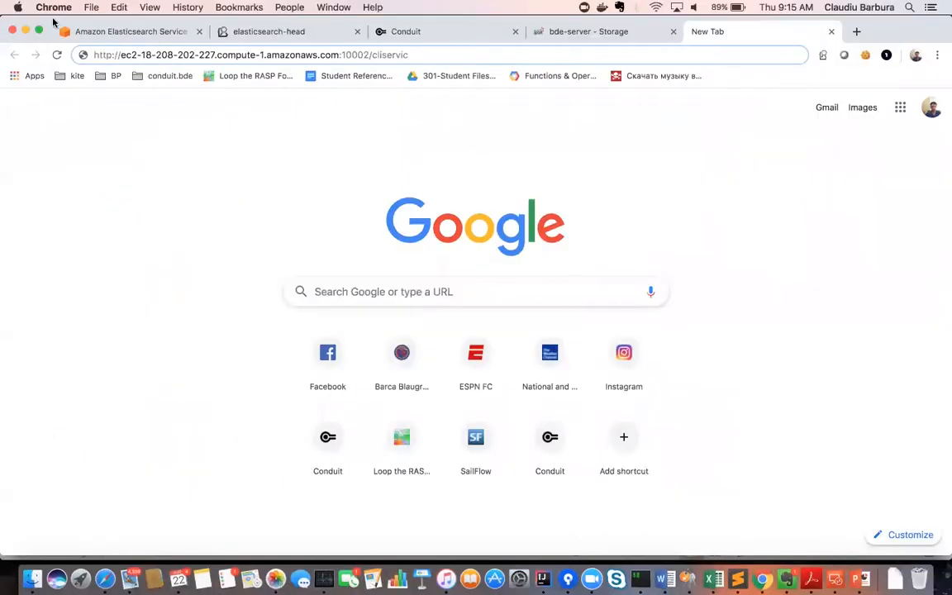
click(395, 33)
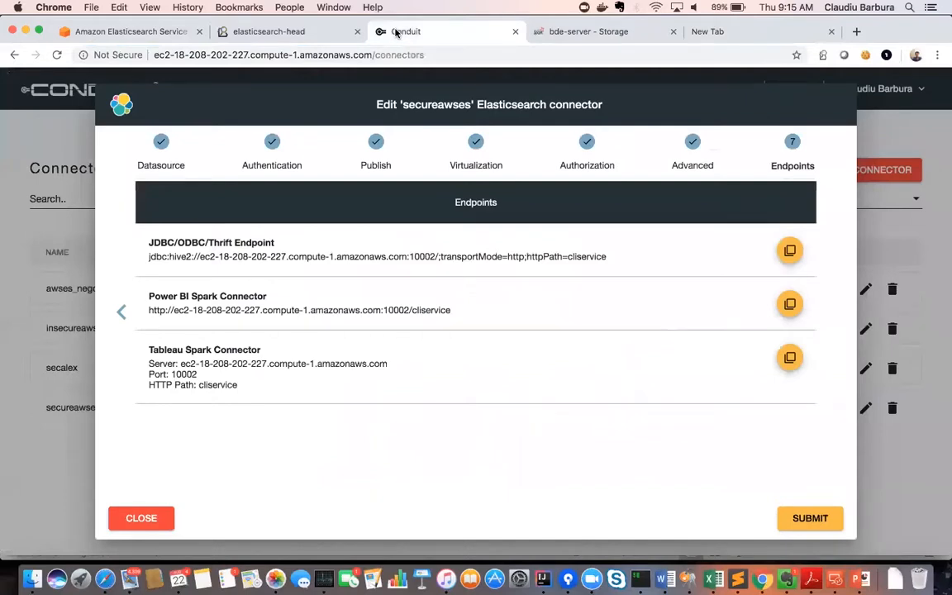
click(142, 518)
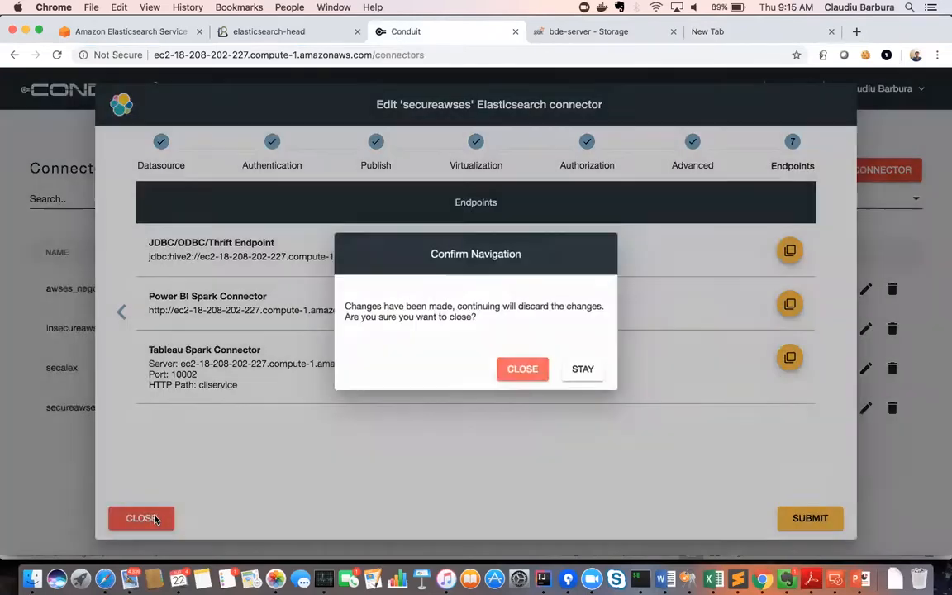
click(523, 370)
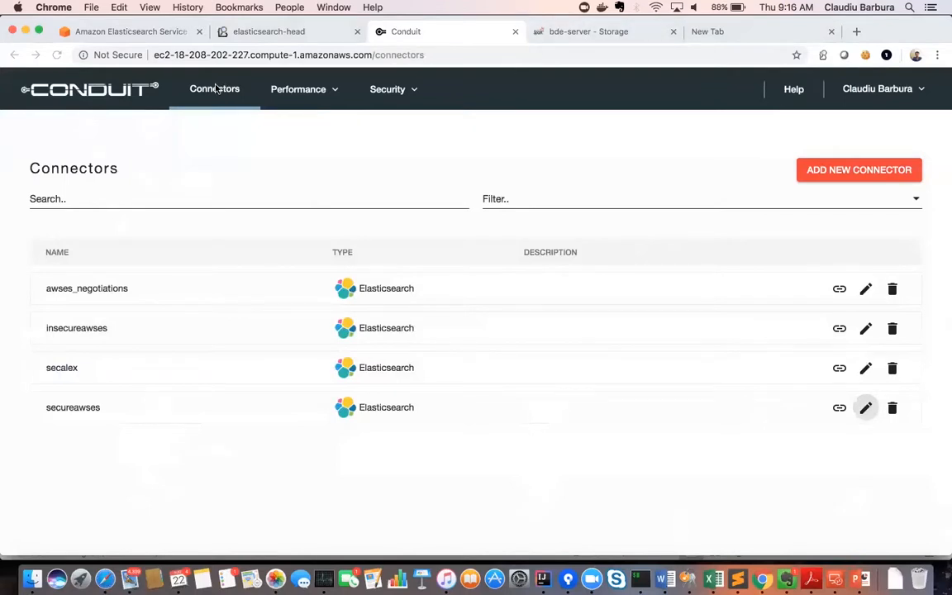
Open Conduit's performance event log and show only the message field beside the time of each entry
click(335, 91)
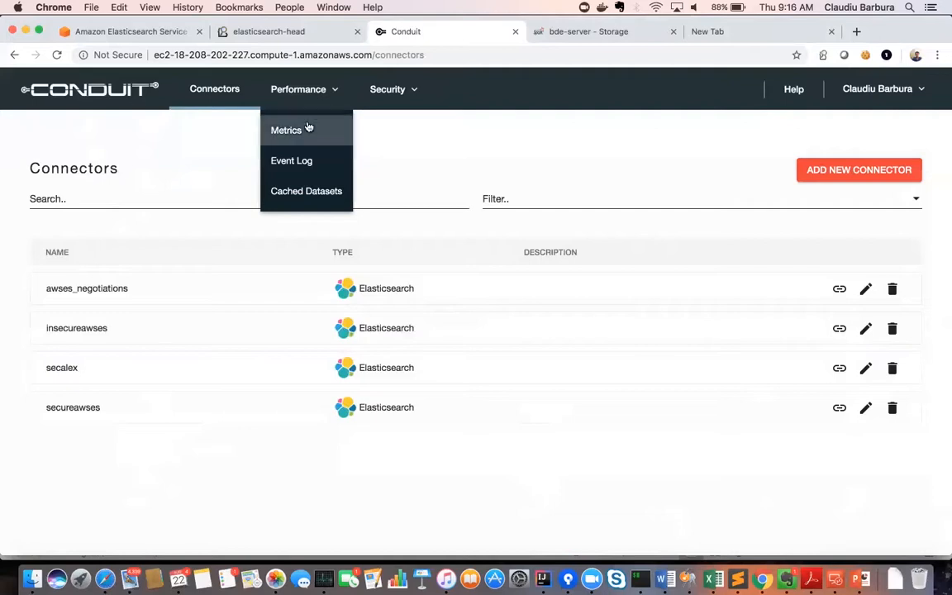
click(292, 163)
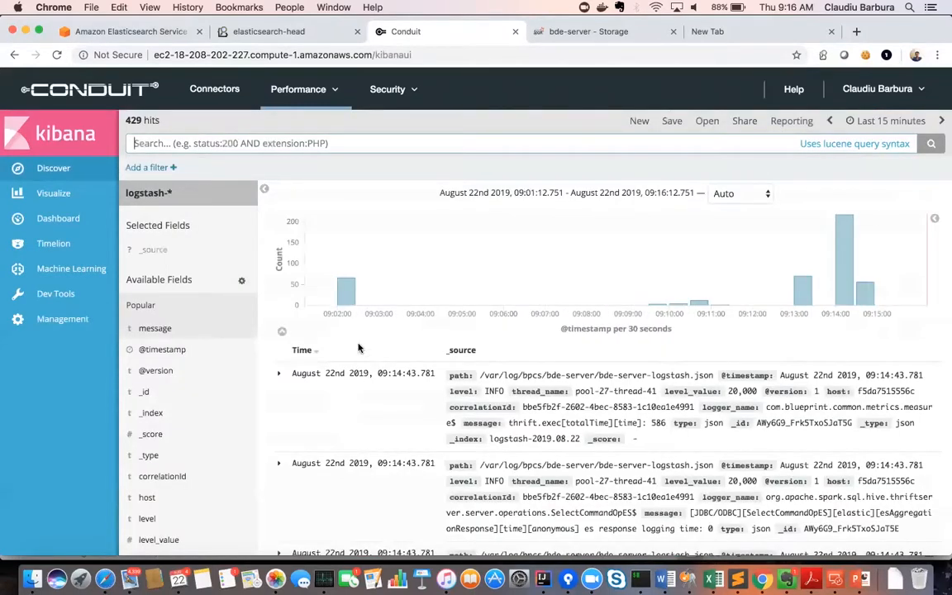
click(239, 328)
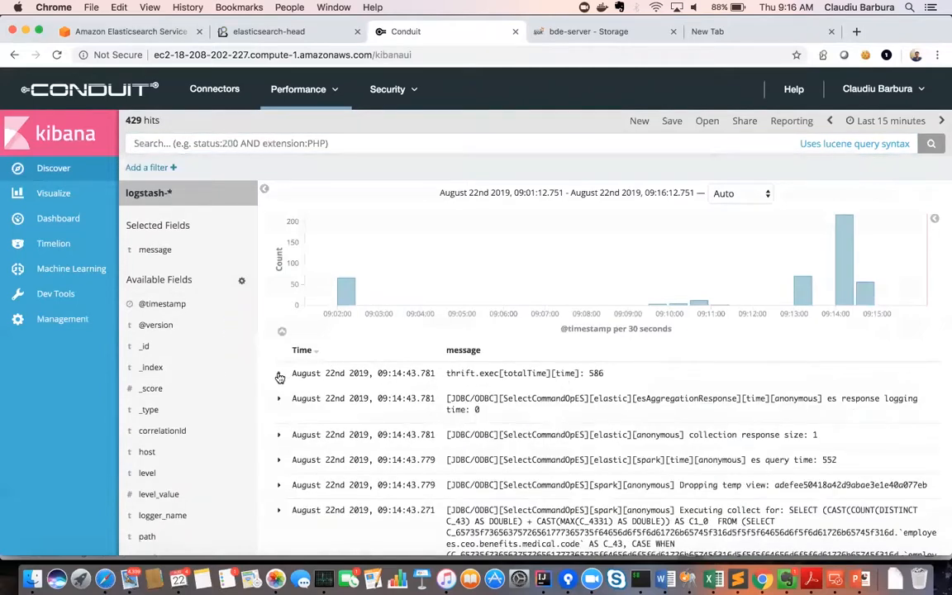
Filter the event log by the correlationId of the newest thrift.exec entry and collapse that entry's details
click(280, 377)
scroll(401, 398, down, 2)
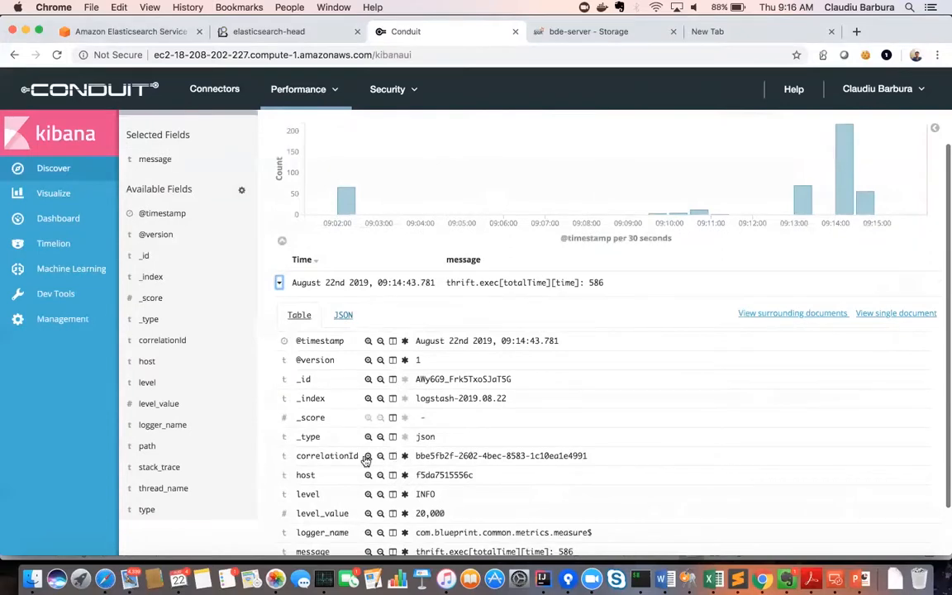
click(280, 283)
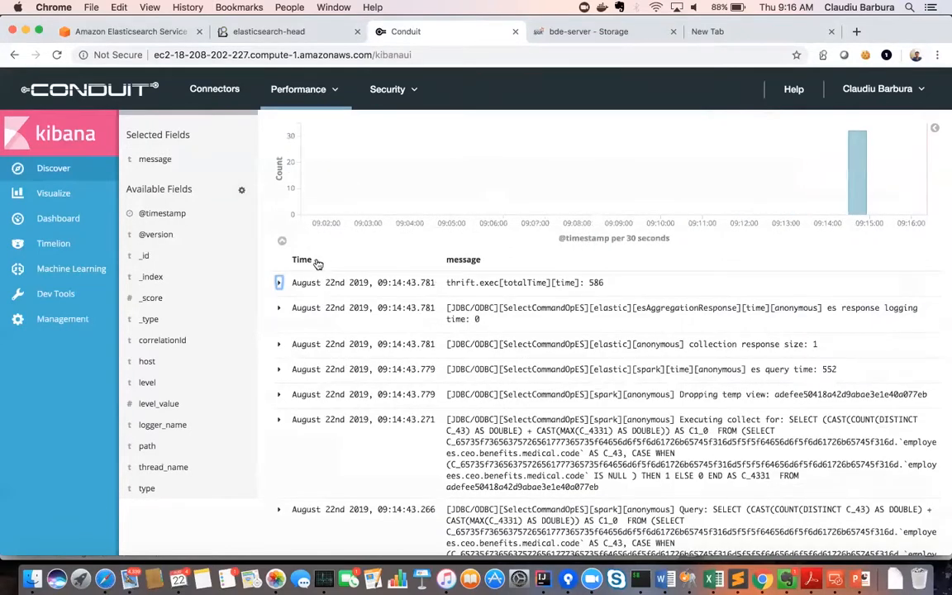
Sort the event log by time, oldest first, and highlight the SELECT statement and the medical.code column in the Running query entry
click(318, 261)
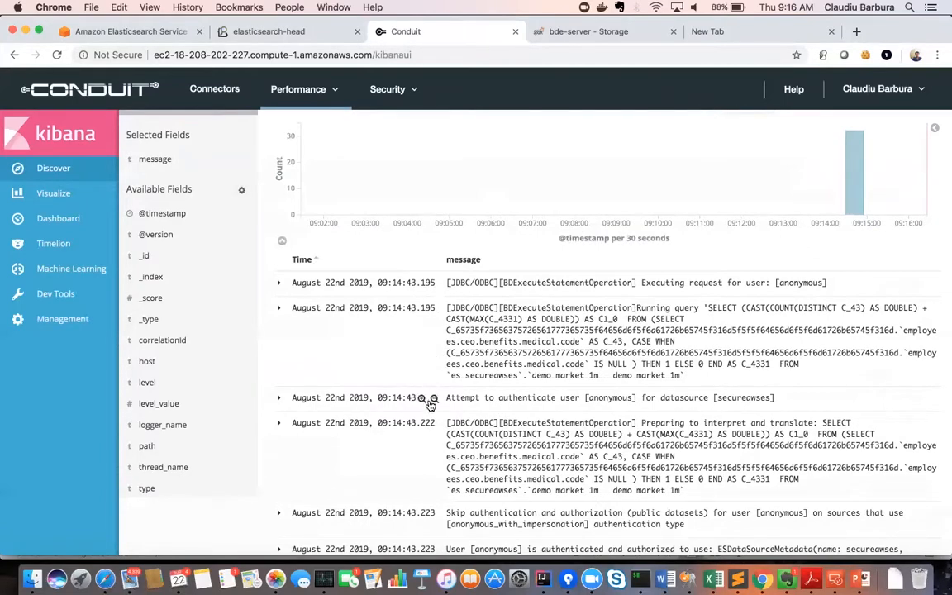
scroll(432, 493, down, 3)
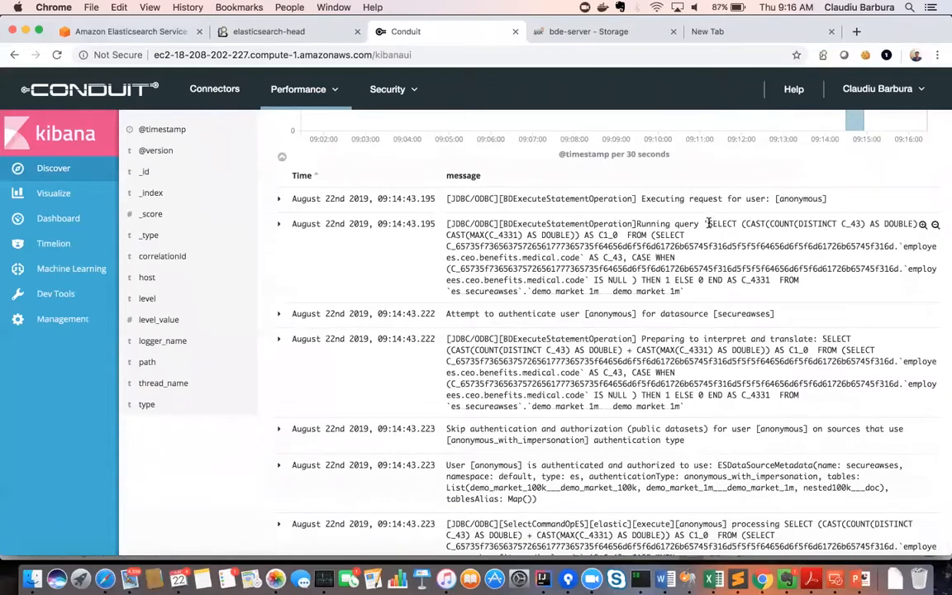
drag(708, 224, 789, 280)
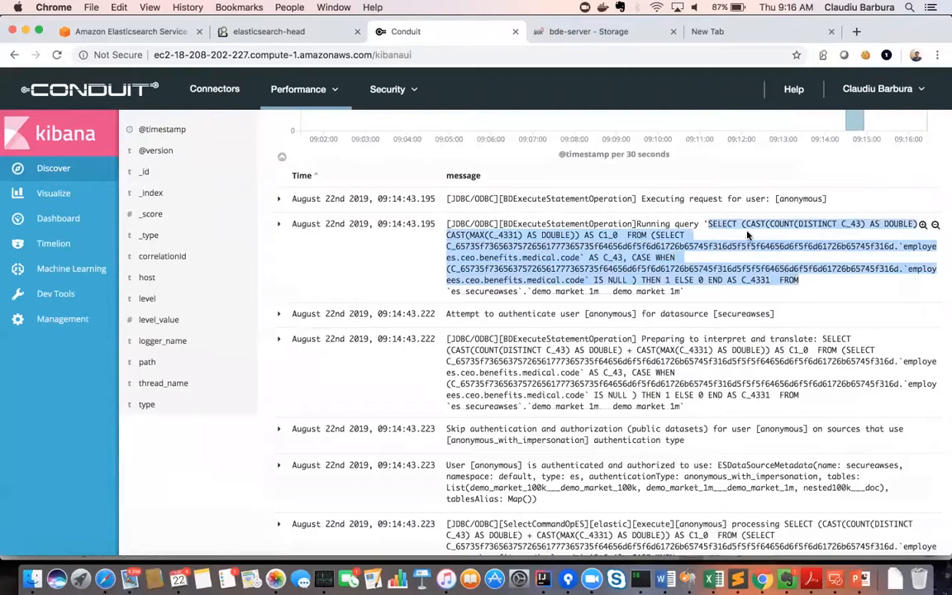
click(576, 258)
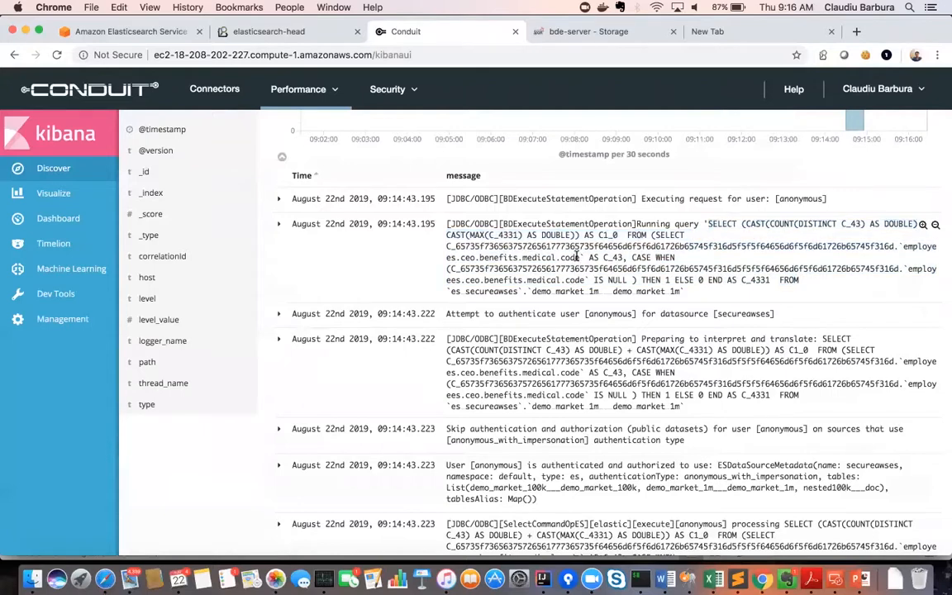
drag(449, 257, 582, 257)
scroll(651, 404, down, 2)
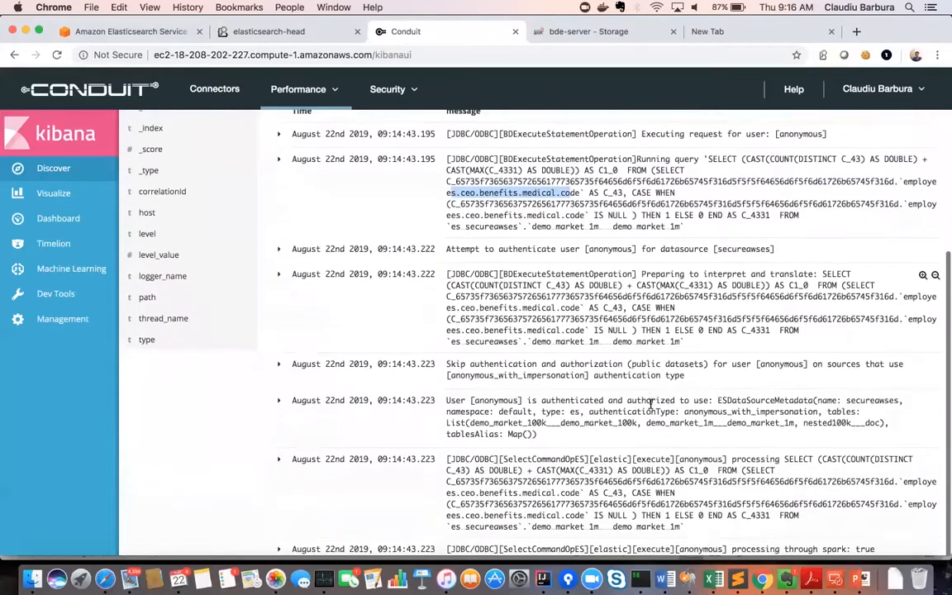
Examine the remaining entries of the filtered query, from user authorization and SQL parsing through Spark caching to the query time
scroll(652, 404, down, 1)
scroll(652, 404, down, 4)
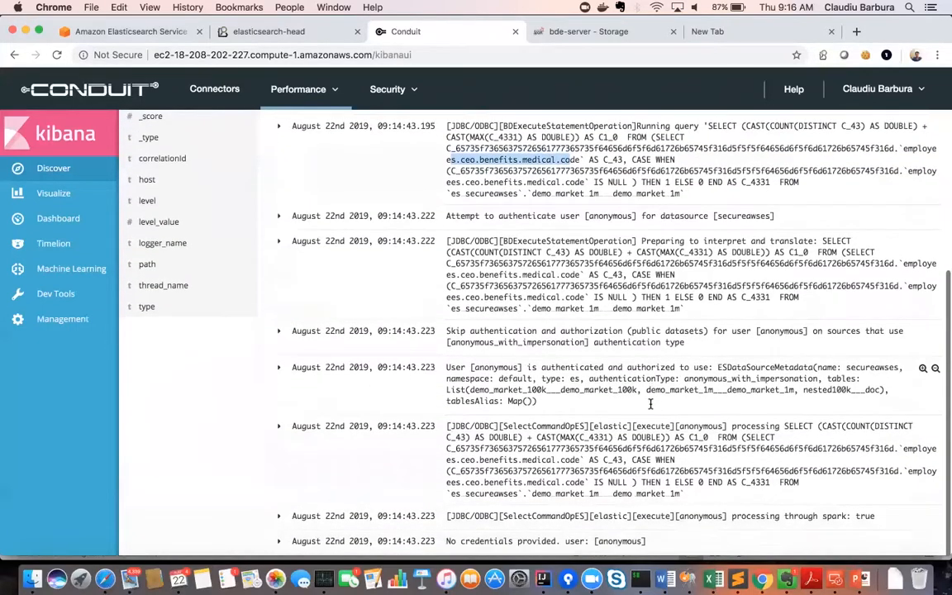
scroll(652, 404, down, 4)
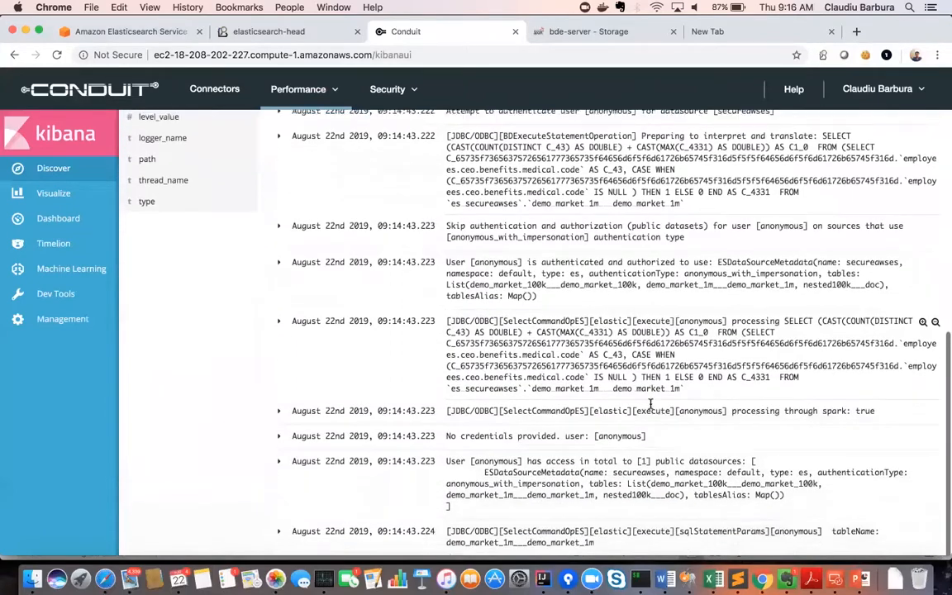
scroll(651, 406, down, 10)
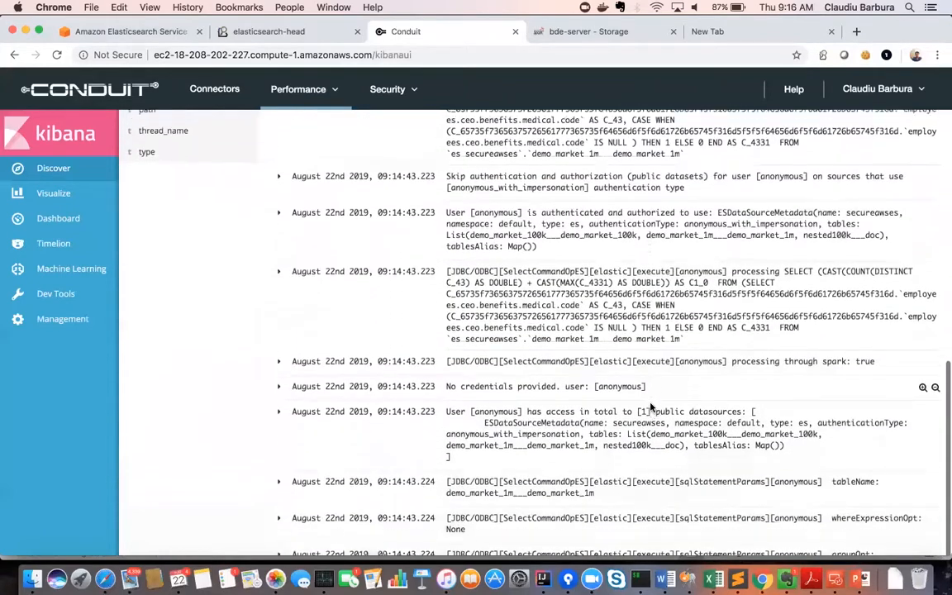
scroll(651, 406, down, 7)
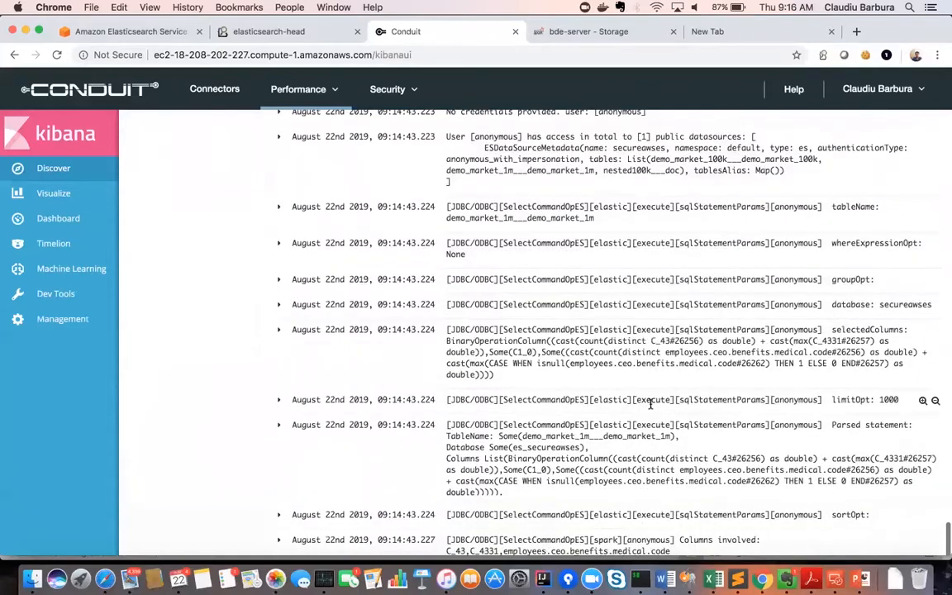
scroll(651, 406, down, 4)
scroll(651, 406, down, 13)
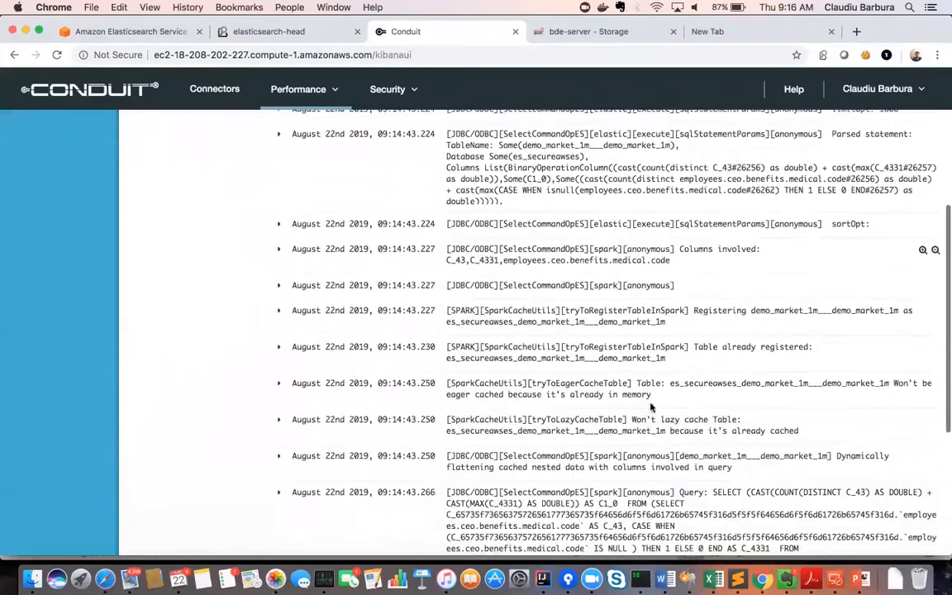
scroll(651, 406, down, 4)
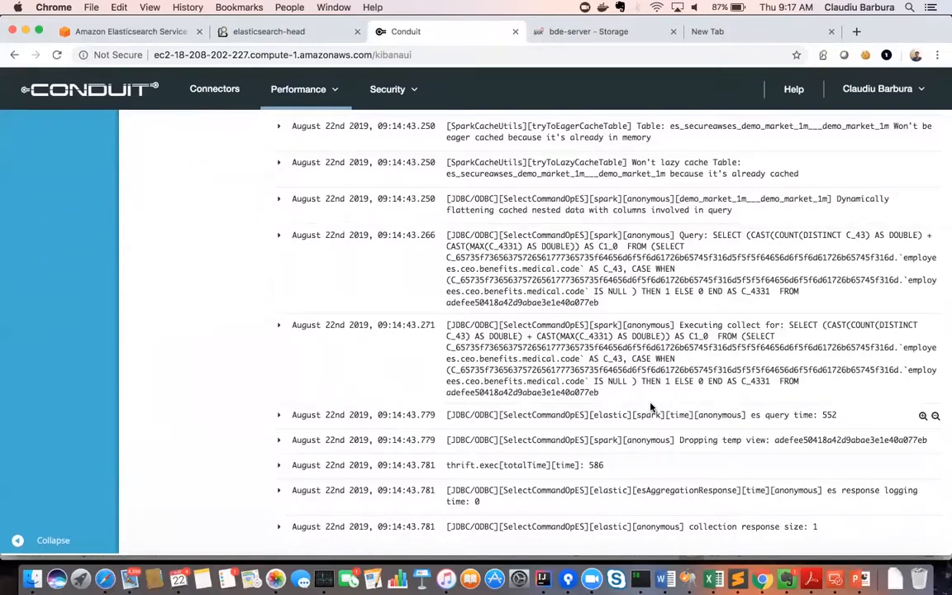
scroll(651, 407, up, 20)
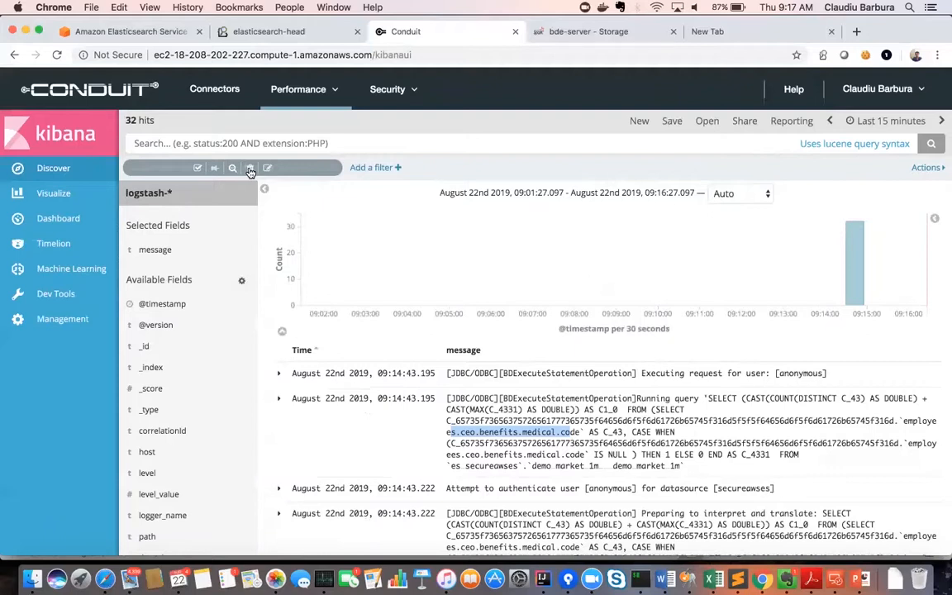
Remove the correlationId filter from the event log
click(250, 170)
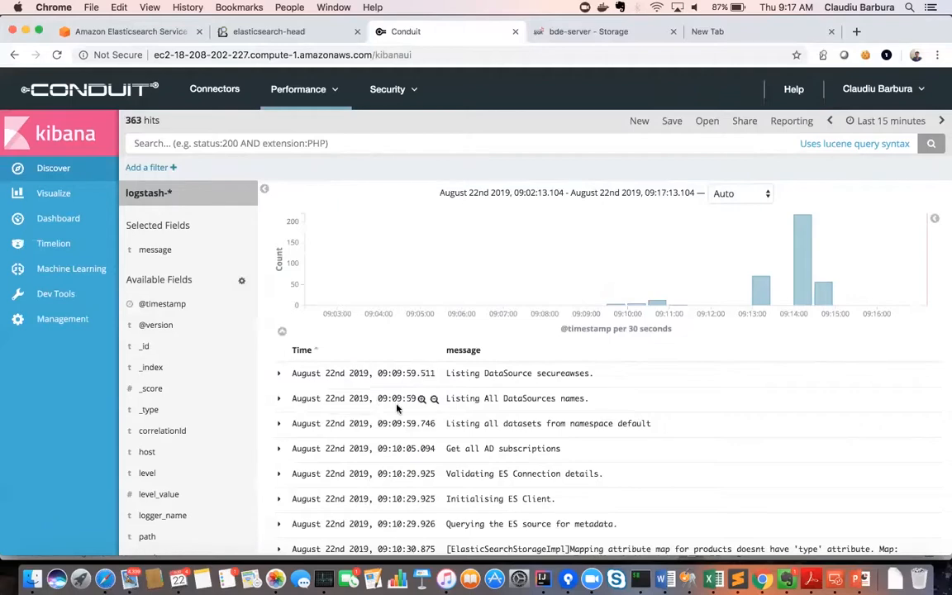
scroll(396, 404, down, 2)
scroll(396, 405, up, 2)
Switch to Power BI Desktop in the remote session and add an empty stacked column chart beside the existing one on Page 4
key(super+Tab)
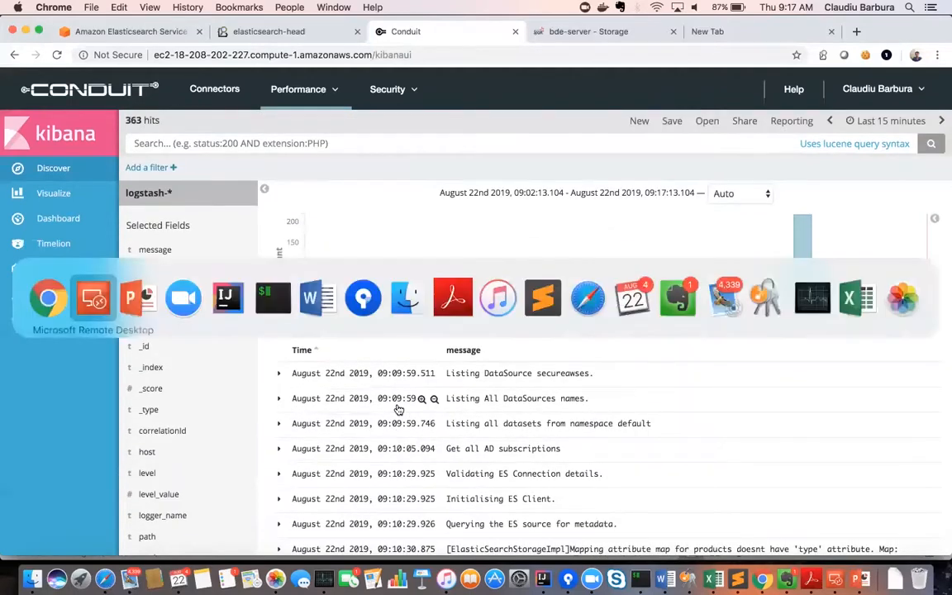
key(super+Tab)
key(super+Tab)
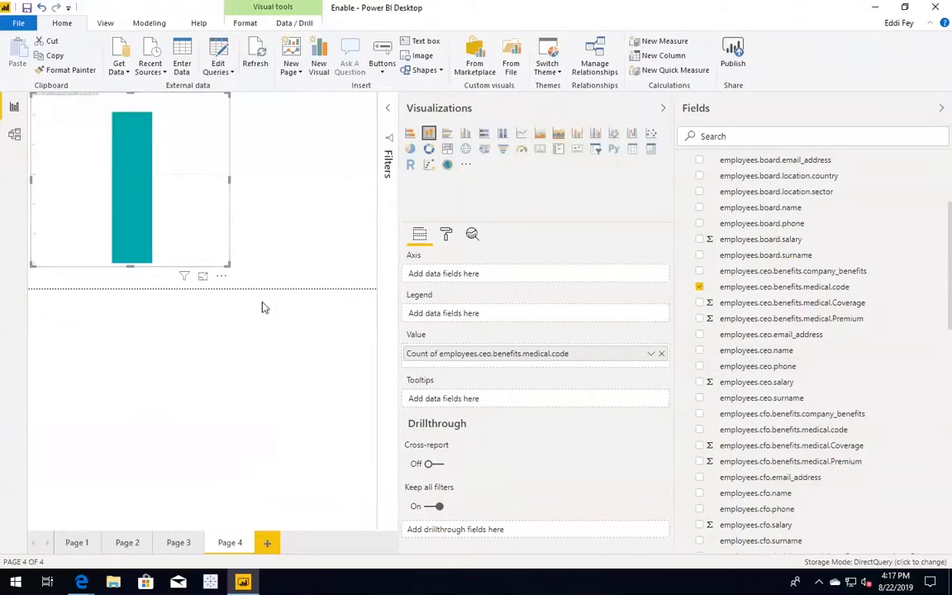
click(269, 203)
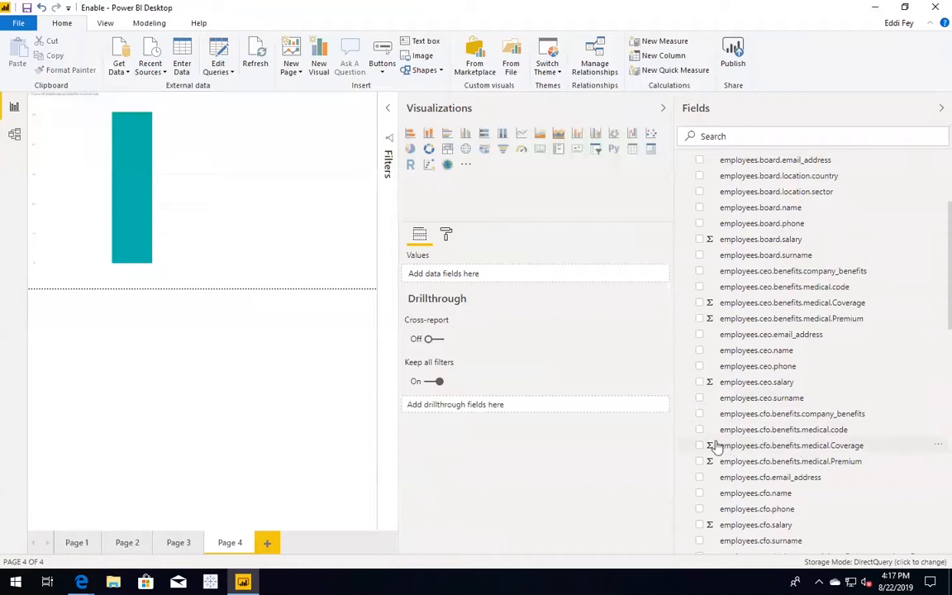
click(428, 133)
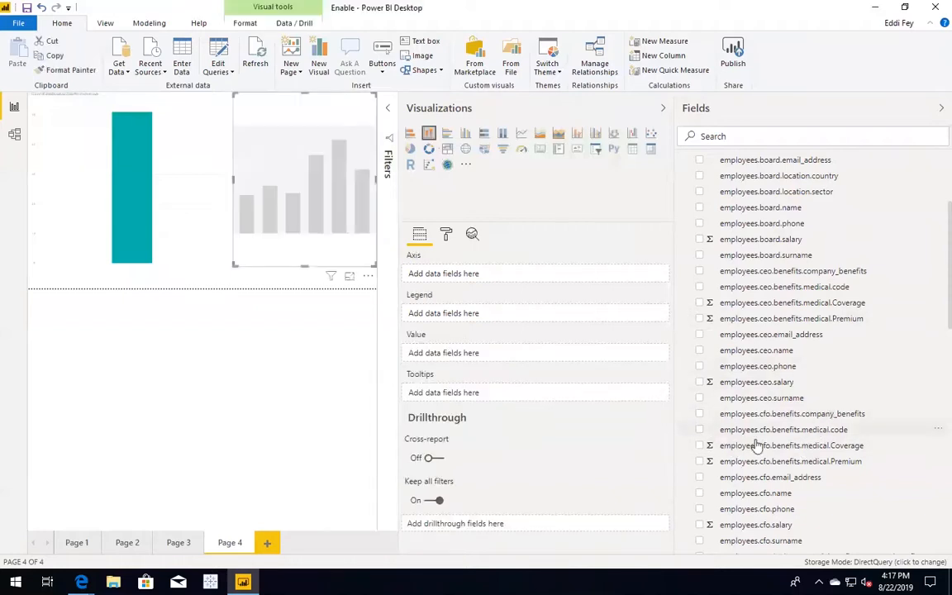
Assign employees.cfo.benefits.medical.Coverage as the new chart's value, leaving its aggregation options without choosing one
drag(701, 451, 496, 361)
click(653, 355)
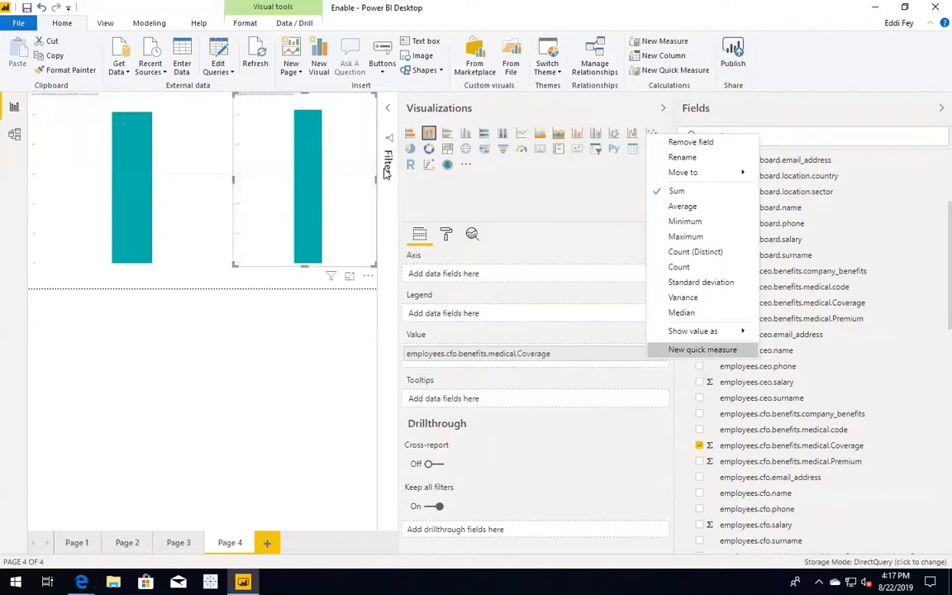
click(346, 169)
Switch to Conduit in Chrome and refresh the event log with an empty search
key(super+Tab)
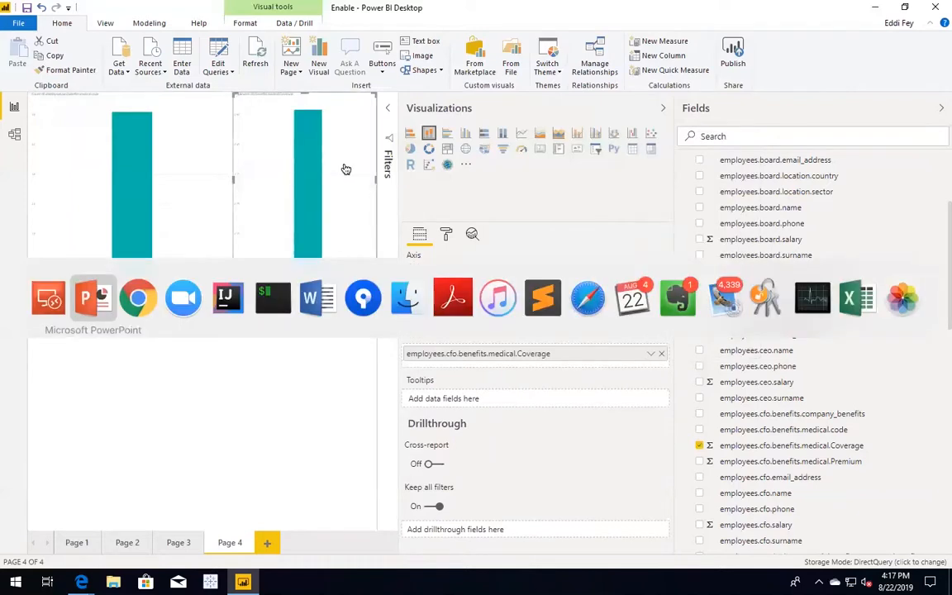
key(super+Tab)
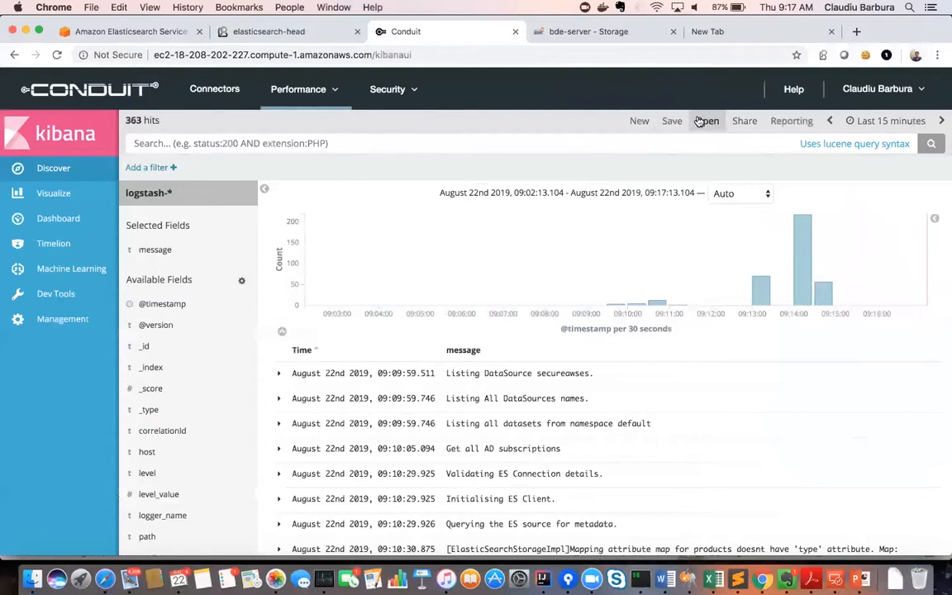
click(522, 147)
key(Return)
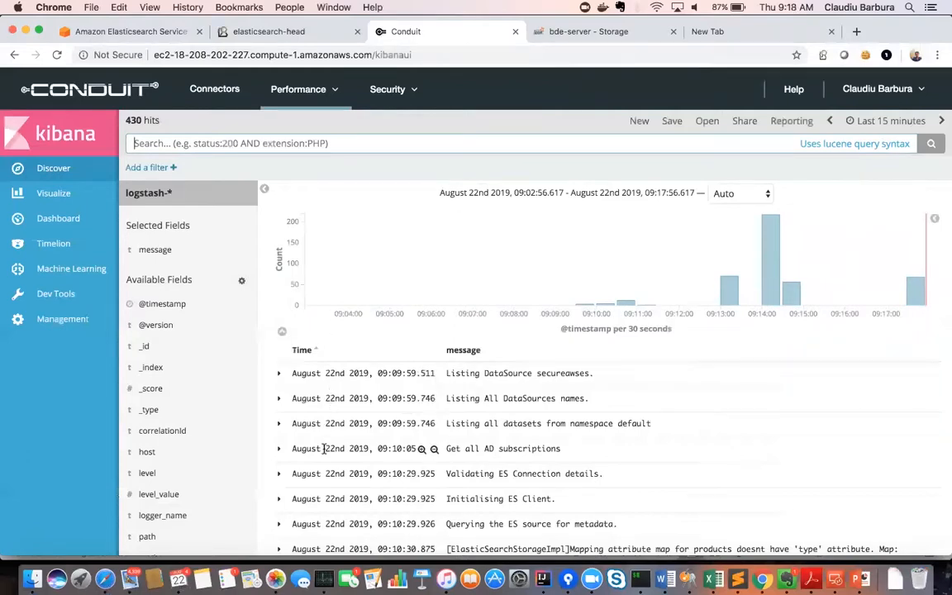
Filter the event log by the correlationId of the first products attribute-mapping entry and collapse that entry's details
scroll(324, 451, down, 5)
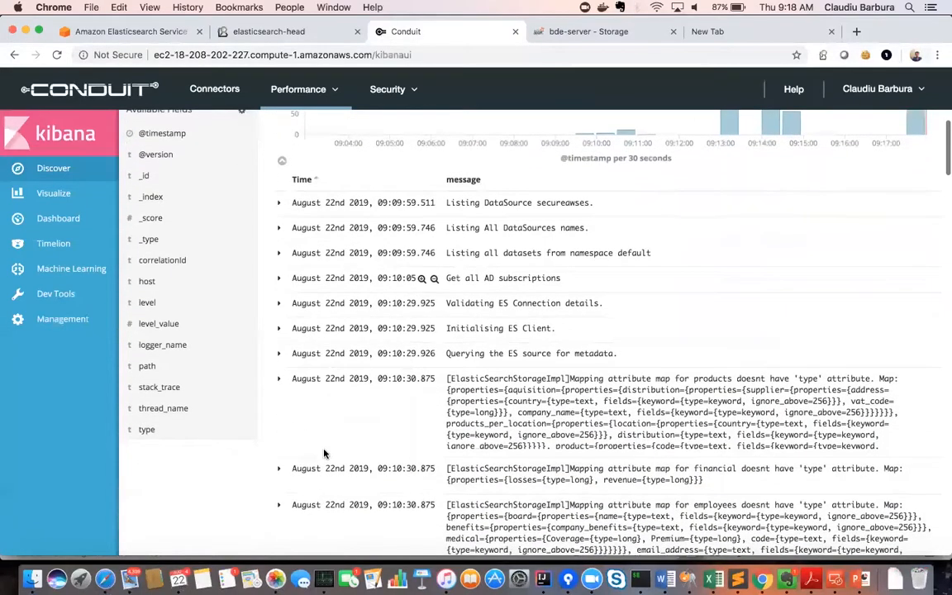
scroll(324, 453, down, 2)
click(281, 323)
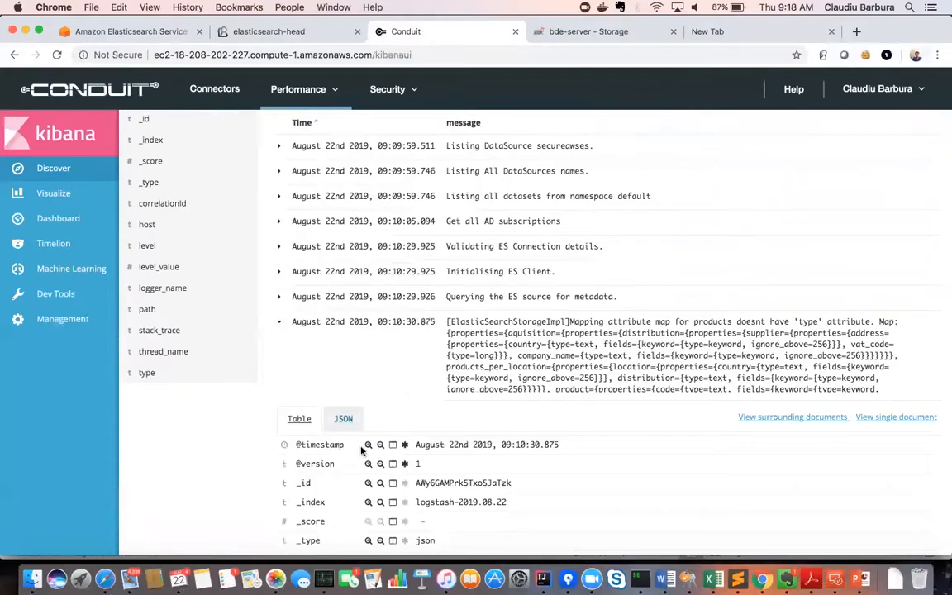
scroll(361, 450, down, 4)
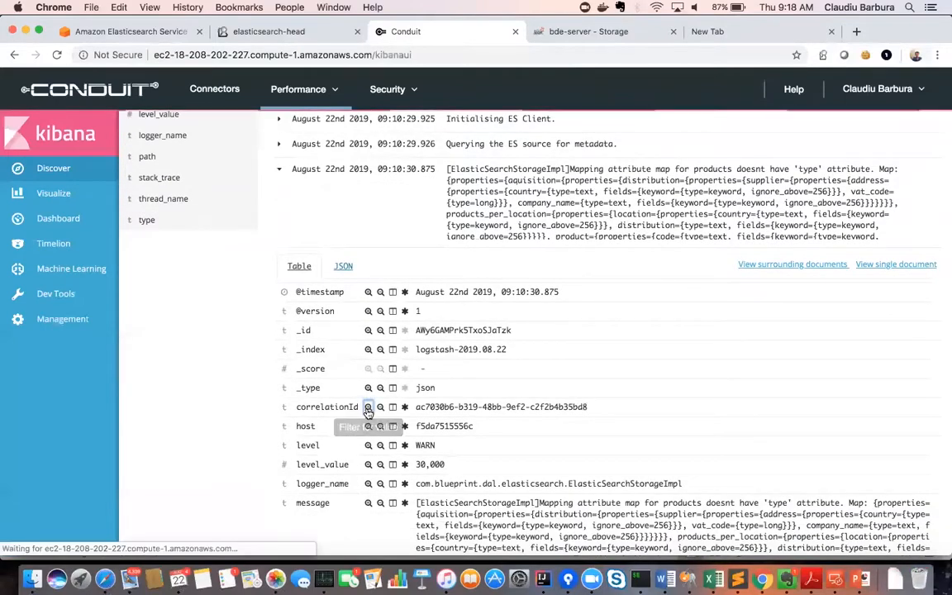
click(369, 407)
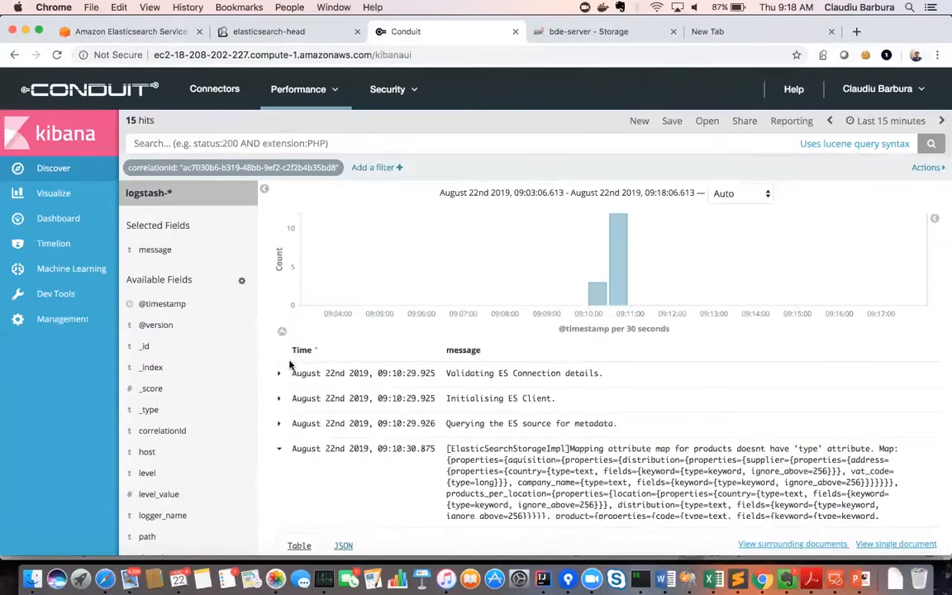
click(279, 449)
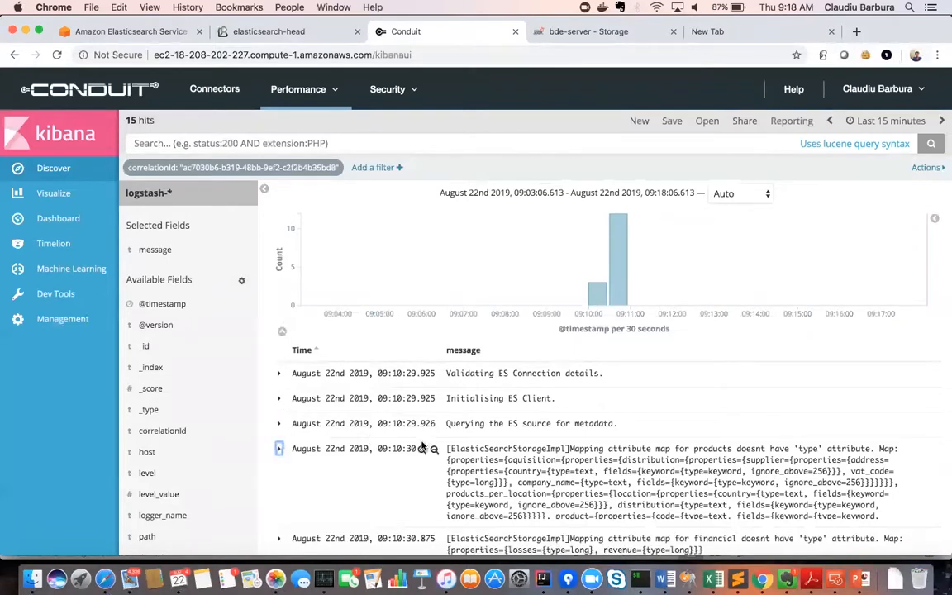
Sort the event log by time, newest first, and look through the filtered attribute-mapping entries
click(317, 351)
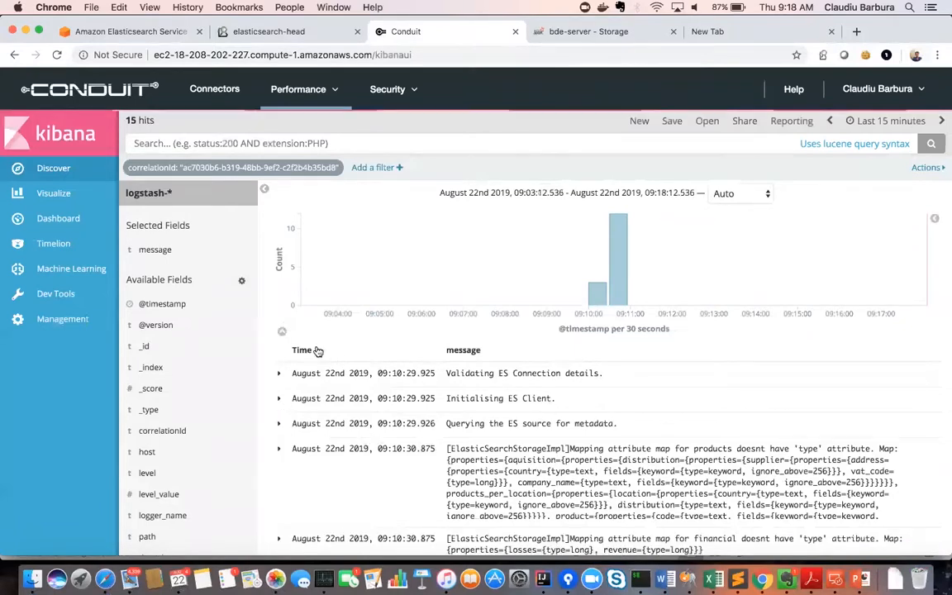
scroll(659, 431, down, 5)
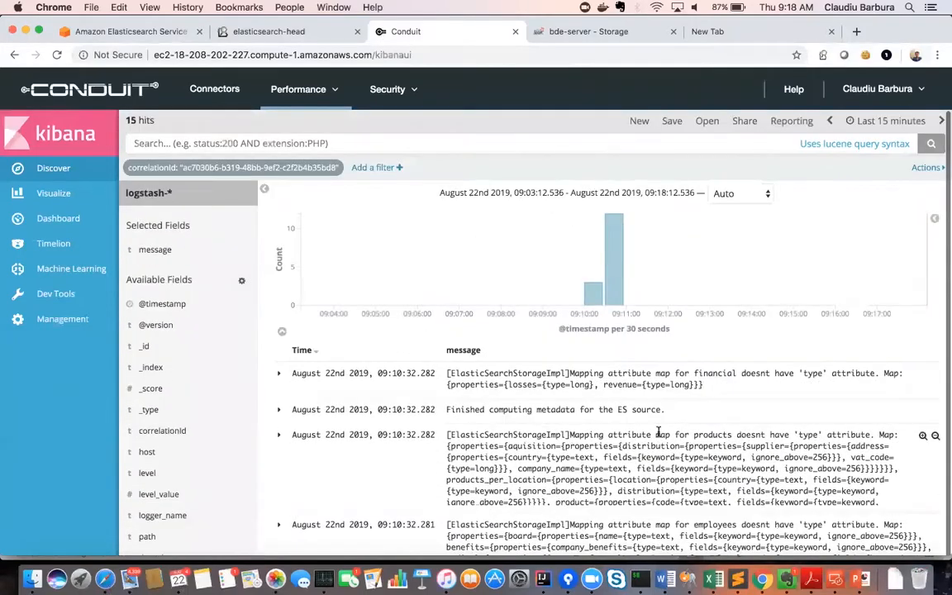
scroll(659, 431, down, 5)
scroll(659, 431, down, 7)
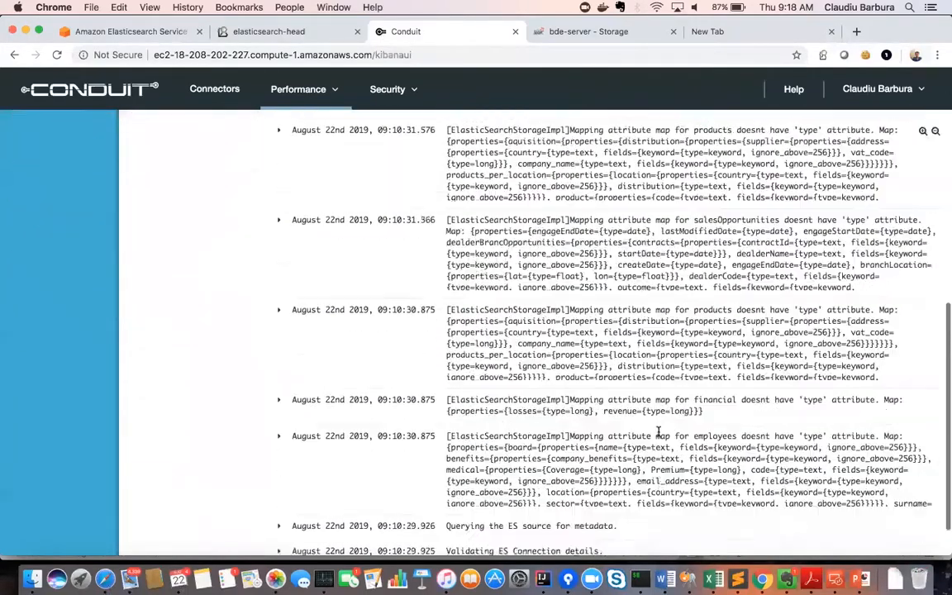
scroll(646, 431, up, 3)
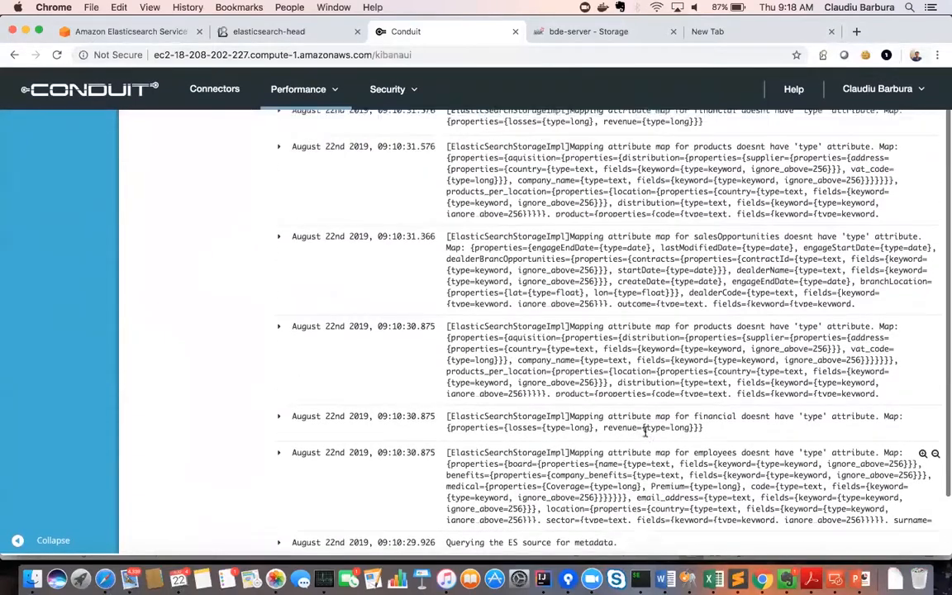
scroll(646, 431, up, 3)
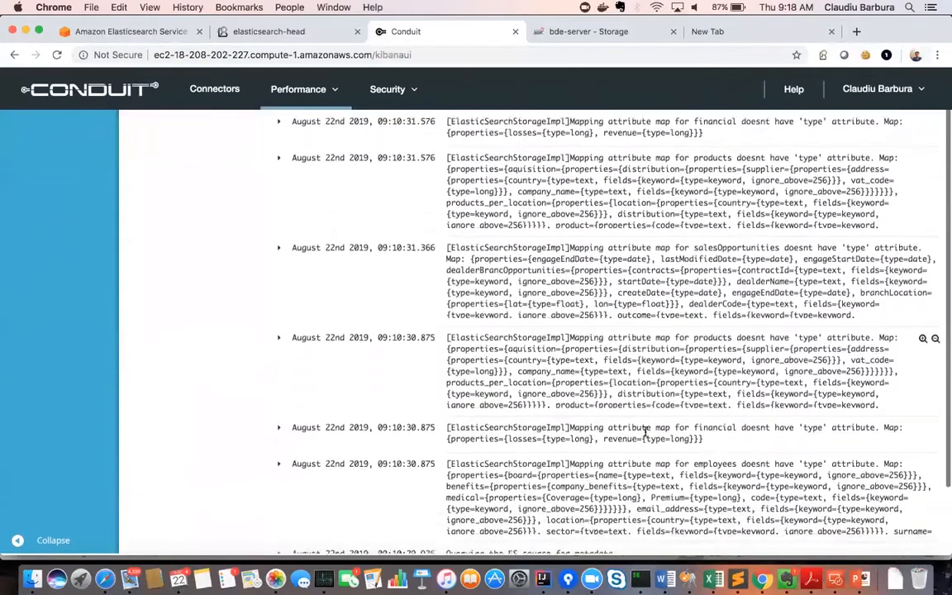
scroll(646, 430, up, 7)
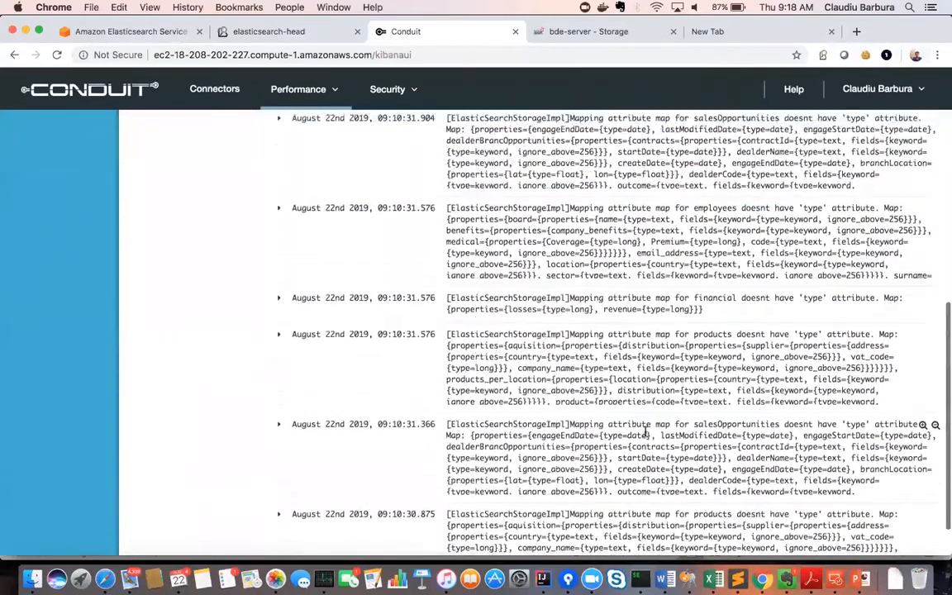
scroll(646, 431, up, 6)
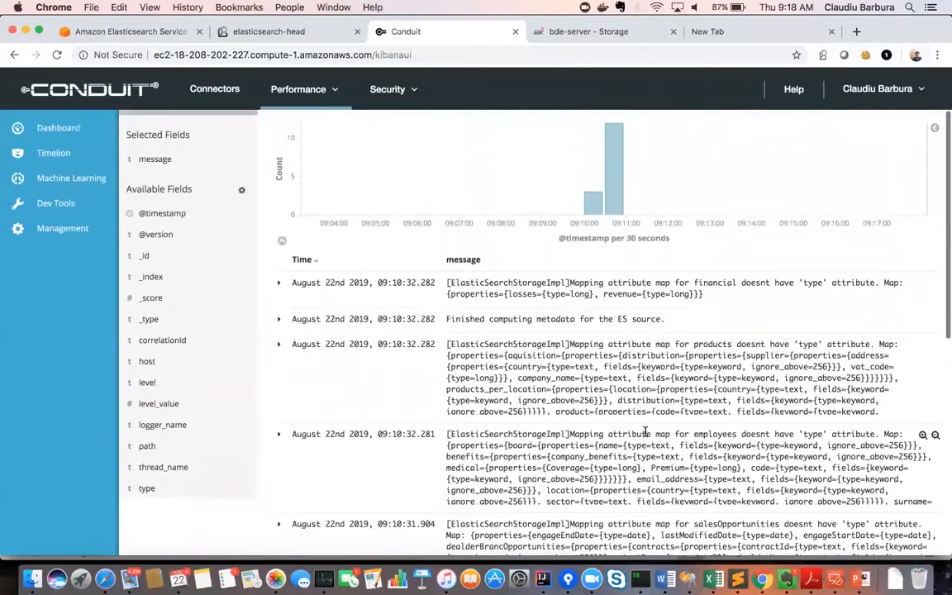
scroll(646, 434, up, 3)
Clear the correlationId filter so the event log covers all entries
mouse_move(198, 170)
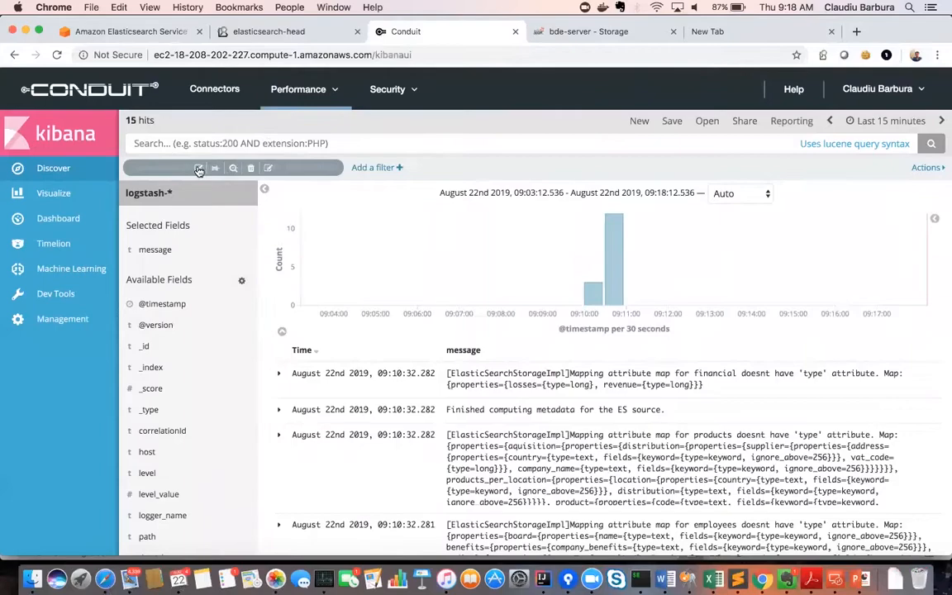
click(250, 169)
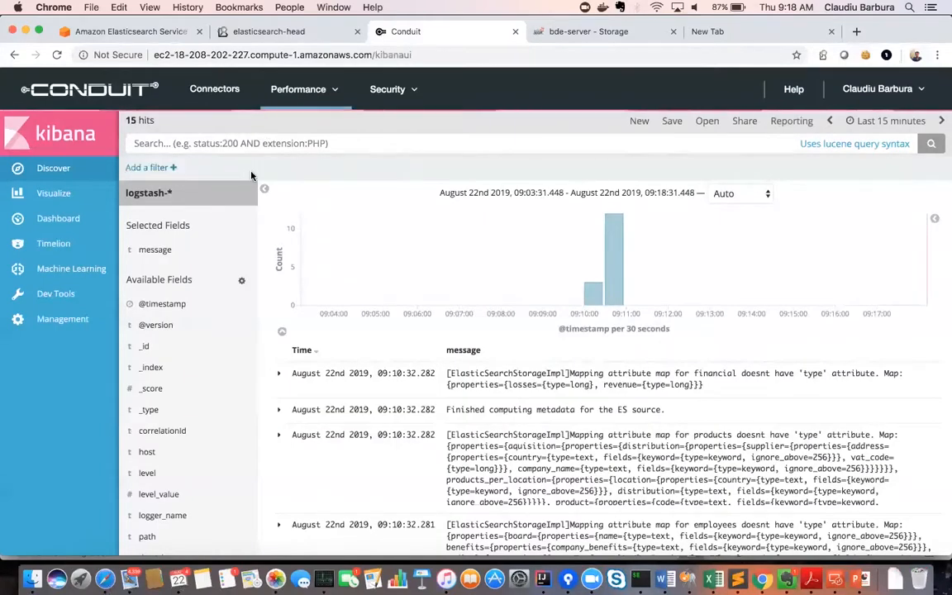
Find the executeComplexQuery entry for the sum of employees.cfo.benefits.medical.Coverage, expand its details and highlight the Elasticsearch query in its message
scroll(469, 411, down, 5)
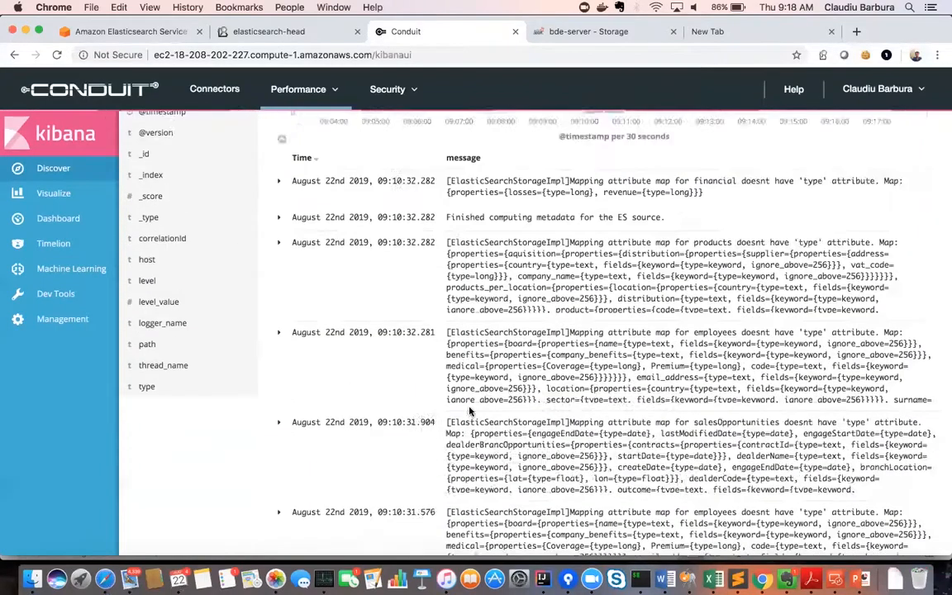
scroll(469, 407, down, 10)
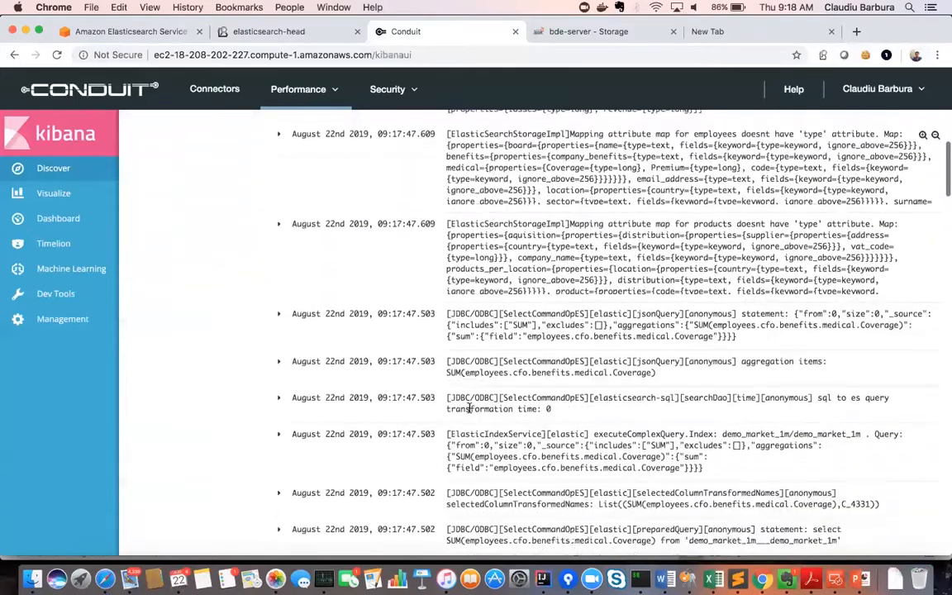
scroll(470, 410, down, 3)
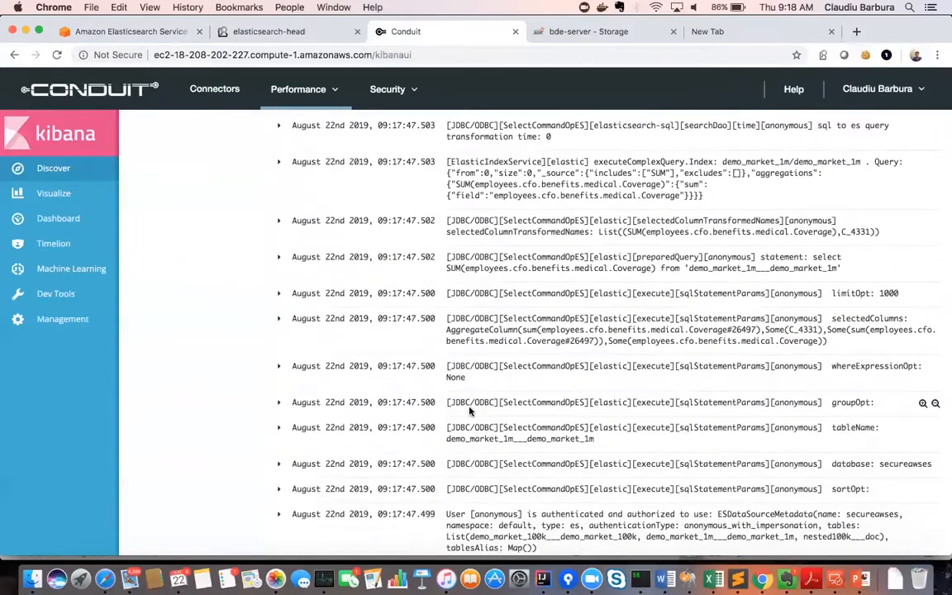
scroll(438, 330, up, 1)
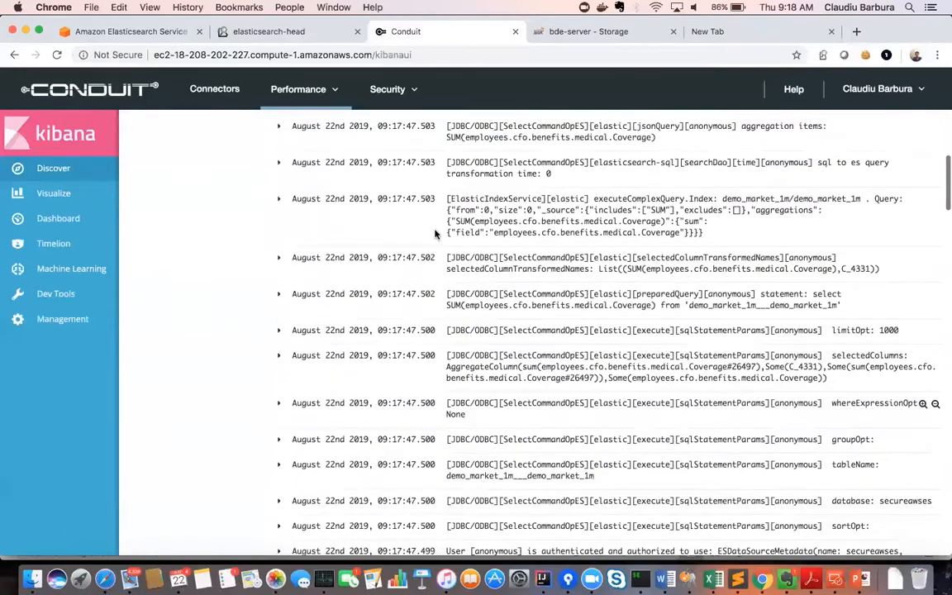
click(279, 200)
scroll(591, 312, down, 5)
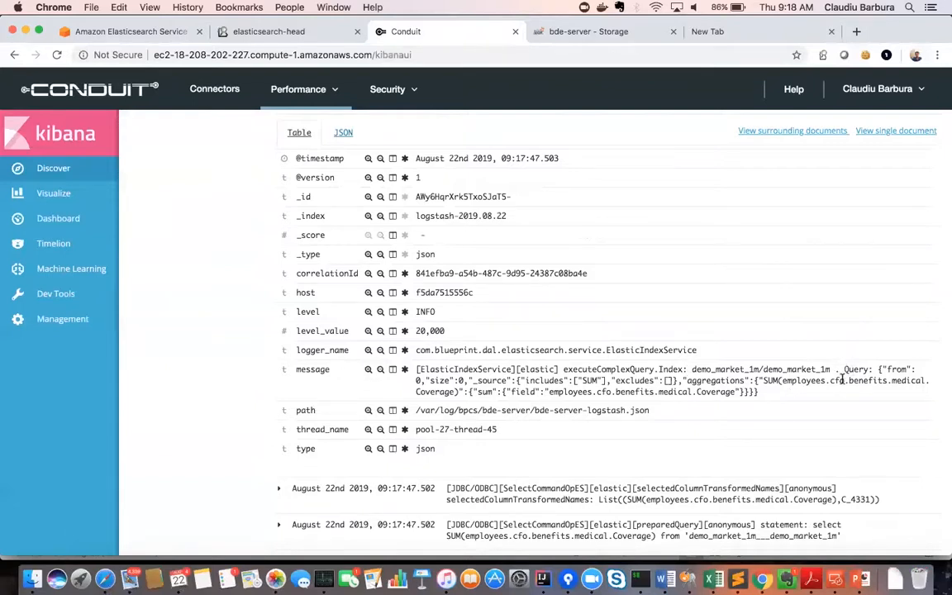
drag(843, 372, 833, 395)
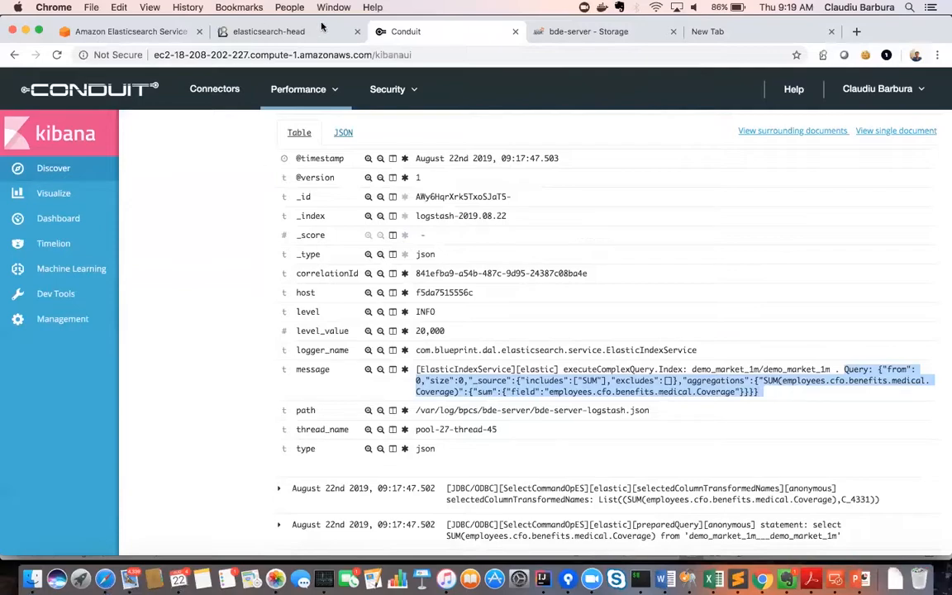
Return to the start of the event log and switch to elasticsearch-head to view the demo_market_1m documents
scroll(360, 271, up, 15)
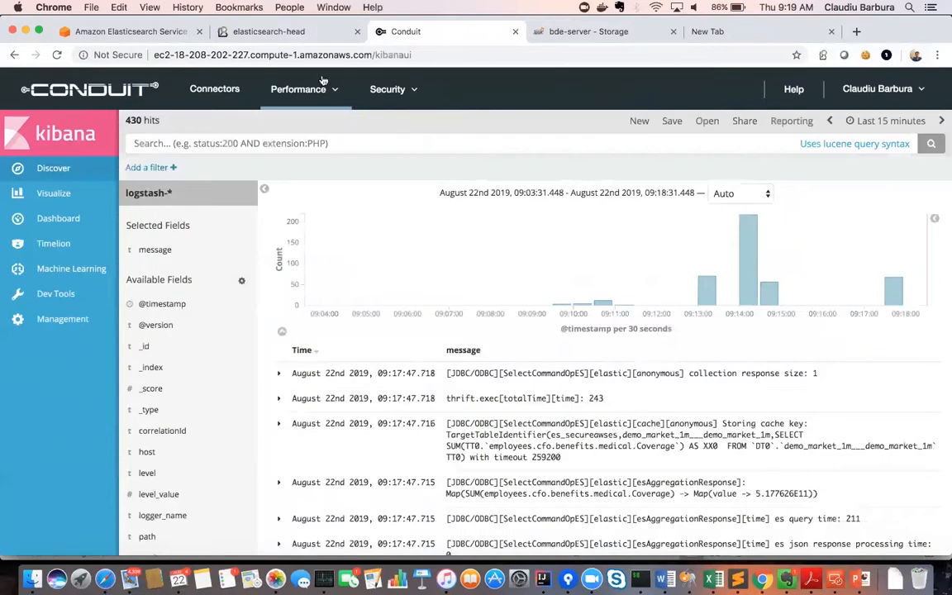
click(281, 33)
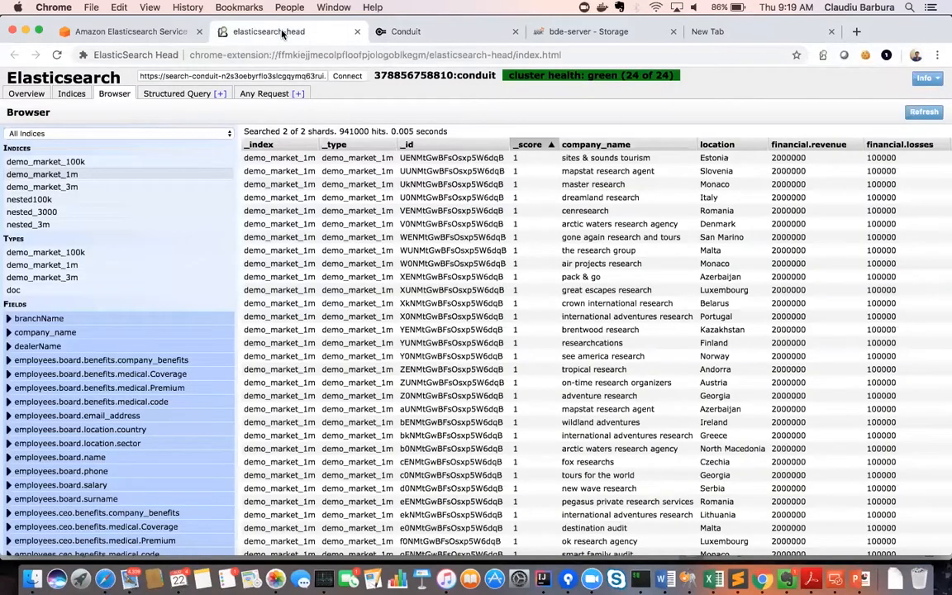